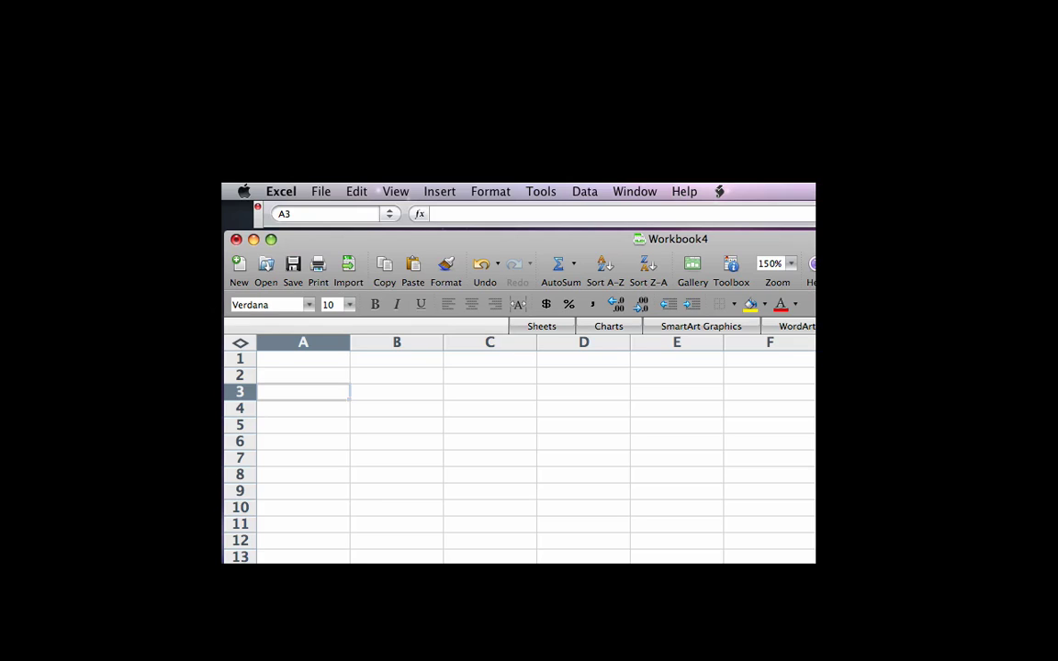
Undo the last change and select columns A through F in turn.
key("super+z")
left_click(303, 341)
left_click(393, 341)
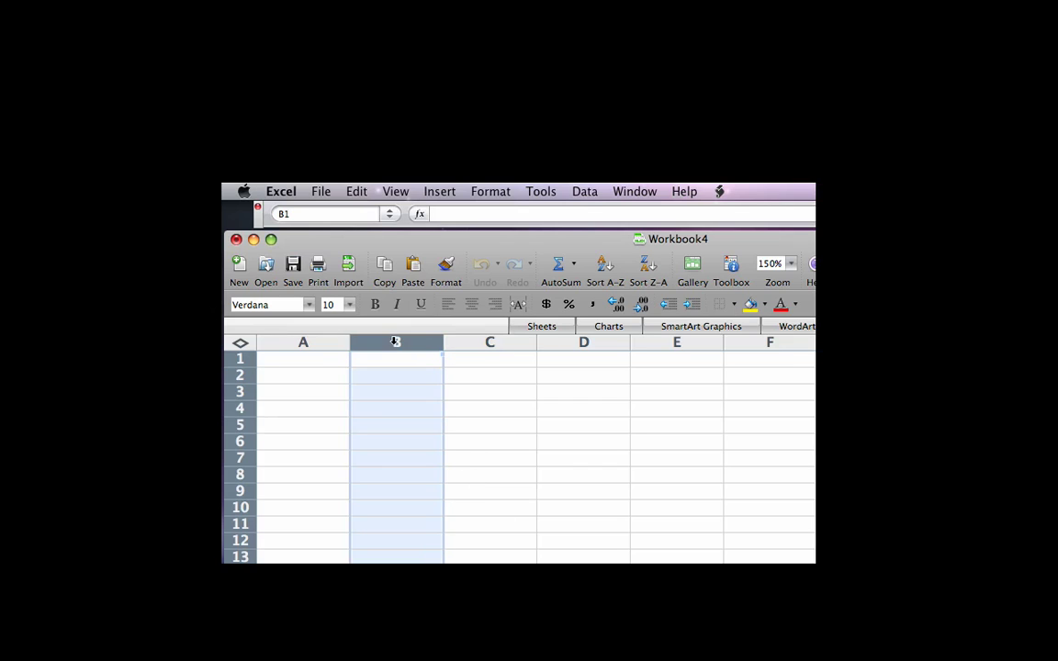
left_click(481, 342)
left_click(588, 342)
left_click(719, 342)
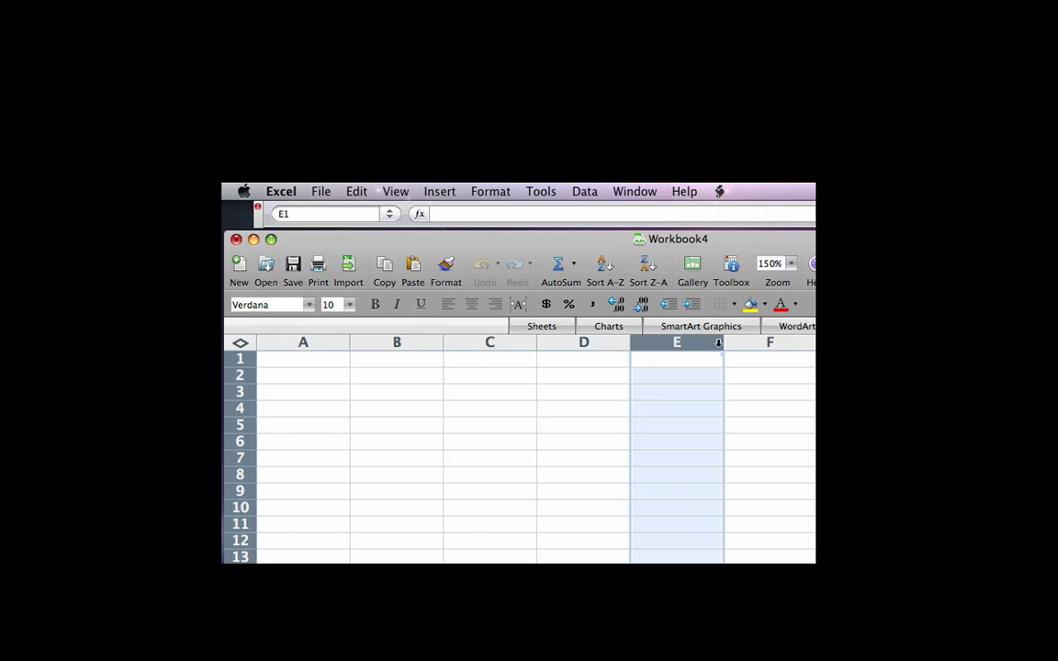
left_click(768, 343)
key("Return")
key("Return")
key("Return")
key("Return")
key("Return")
key("Return")
key("Return")
key("Return")
key("Return")
key("Return")
key("Return")
key("Return")
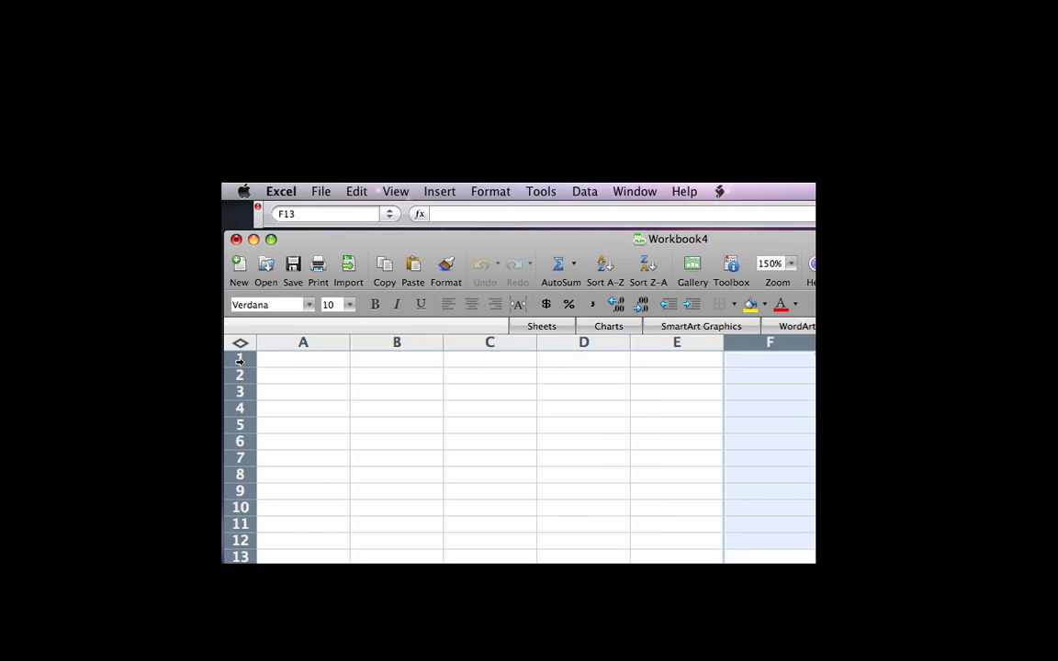
Select rows 1, 3, 4, 5 and 7, then return to column A.
left_click(239, 359)
key("Tab")
key("Tab")
key("Tab")
key("Tab")
key("Tab")
key("Tab")
key("Tab")
key("Tab")
key("Tab")
key("Tab")
key("Tab")
key("Tab")
key("Tab")
key("Tab")
key("Tab")
key("Tab")
key("Tab")
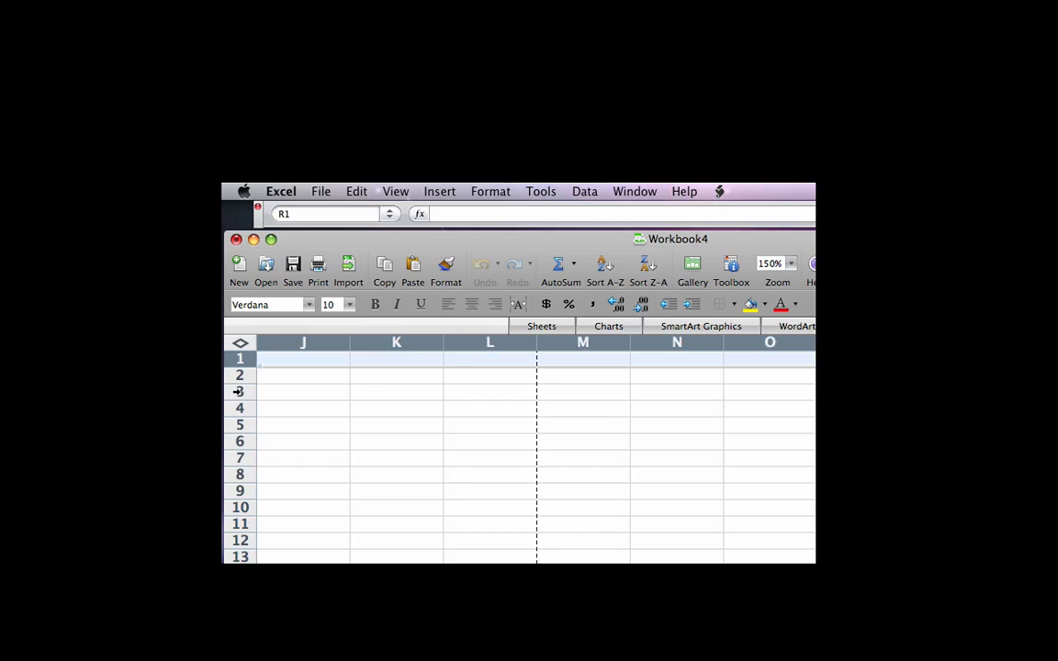
left_click(238, 391)
key("Tab")
key("Tab")
key("Tab")
key("Tab")
key("Tab")
key("Tab")
key("Tab")
key("Tab")
key("Tab")
key("Tab")
key("Tab")
key("Tab")
key("Tab")
key("Tab")
key("Tab")
key("Tab")
key("Tab")
key("Tab")
key("Tab")
key("Tab")
left_click(238, 408)
key("Tab")
key("Tab")
key("Tab")
key("Tab")
key("Tab")
key("Tab")
key("Tab")
key("Tab")
key("Tab")
key("Tab")
key("Tab")
key("Tab")
key("Tab")
key("Tab")
key("Tab")
key("Tab")
key("Tab")
key("Tab")
key("Tab")
key("Tab")
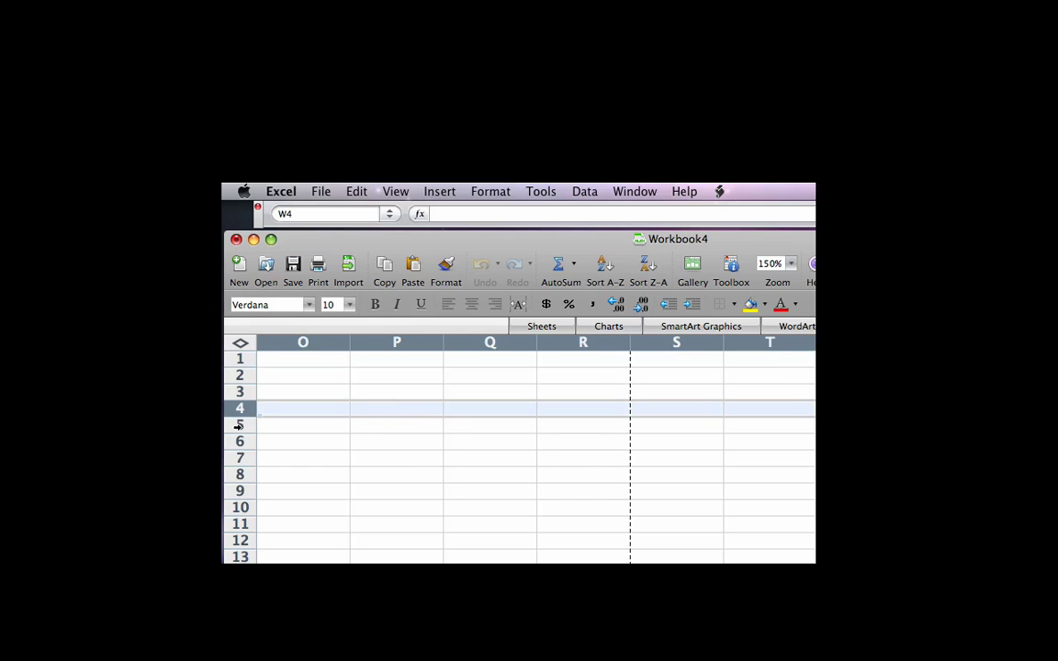
left_click(239, 425)
key("Tab")
key("Tab")
key("Tab")
key("Tab")
key("Tab")
key("Tab")
key("Tab")
key("Tab")
key("Tab")
key("Tab")
key("Tab")
key("Tab")
key("Tab")
key("Tab")
key("Tab")
key("Tab")
key("Tab")
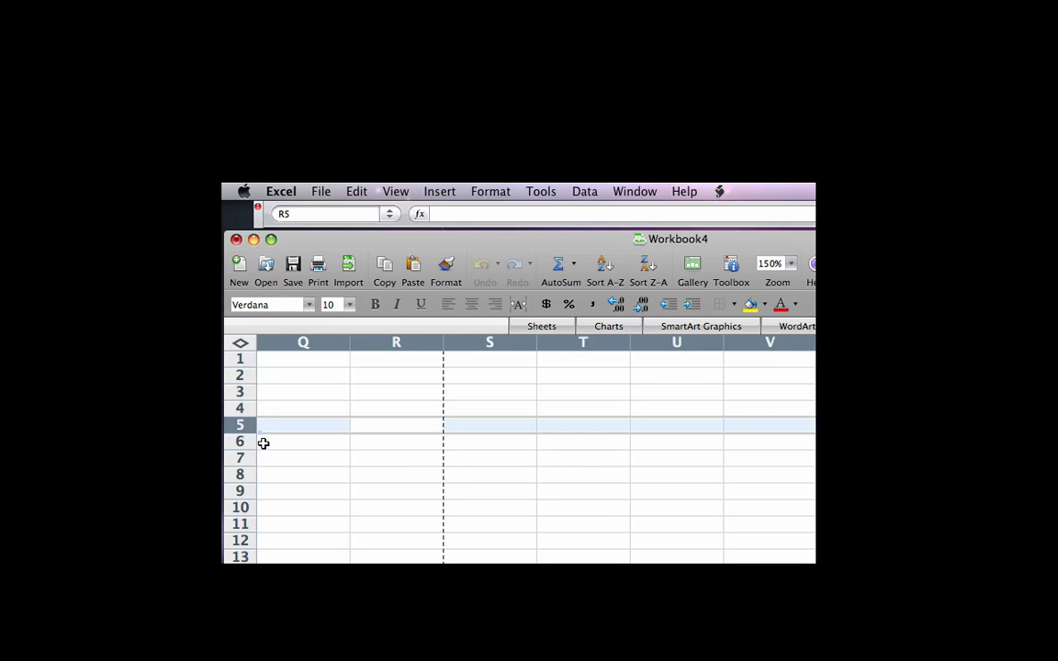
left_click(238, 458)
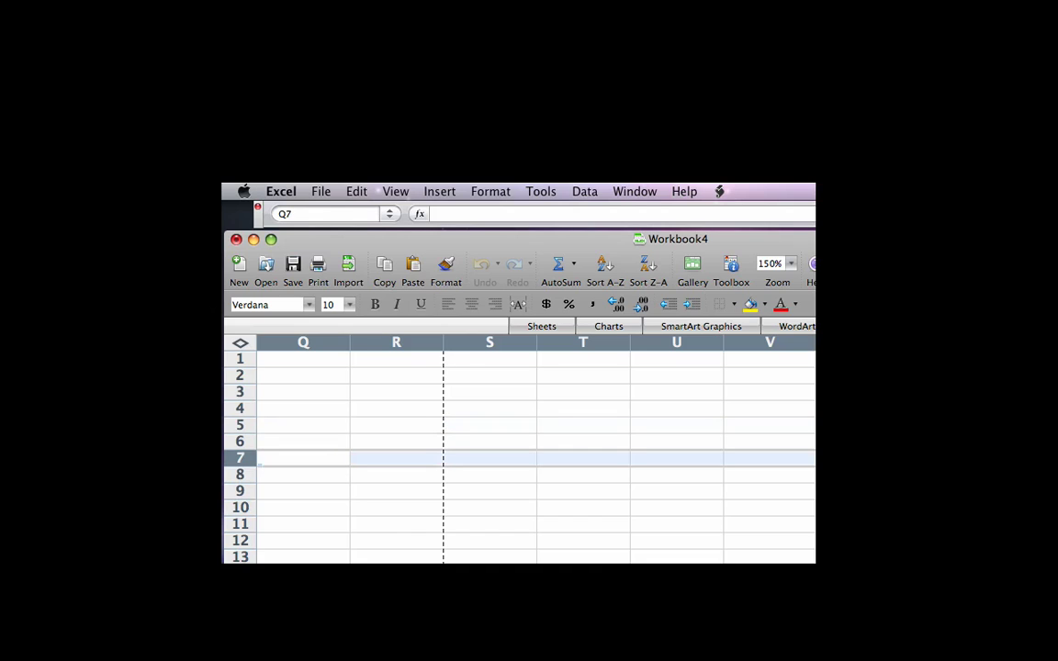
key("Home")
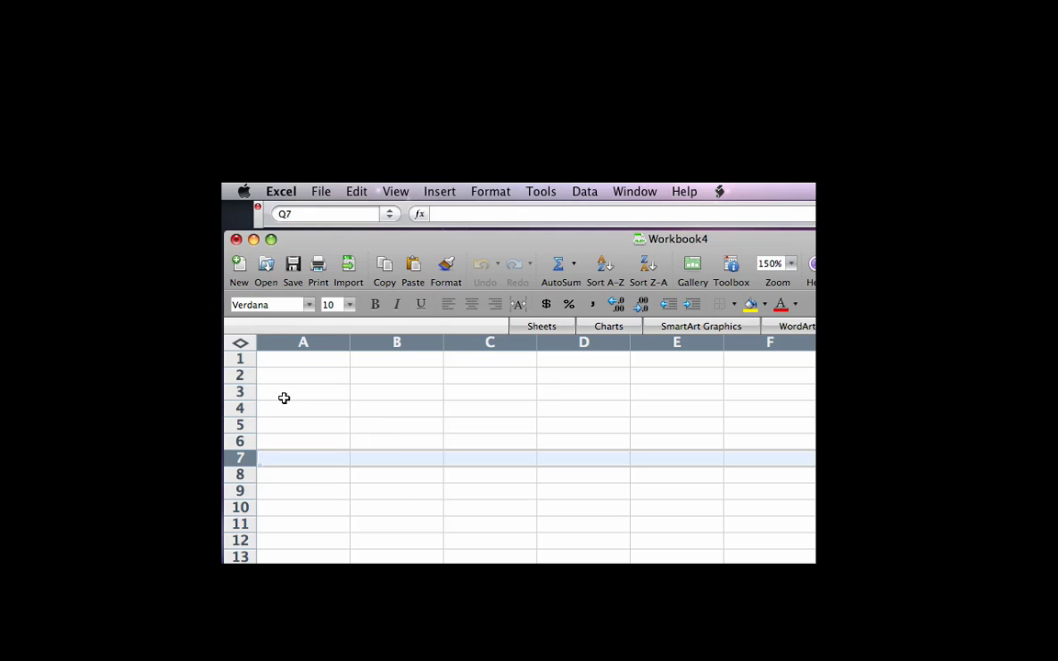
Select cells B3, C4, A5, D5 and C2 one after another.
left_click(414, 395)
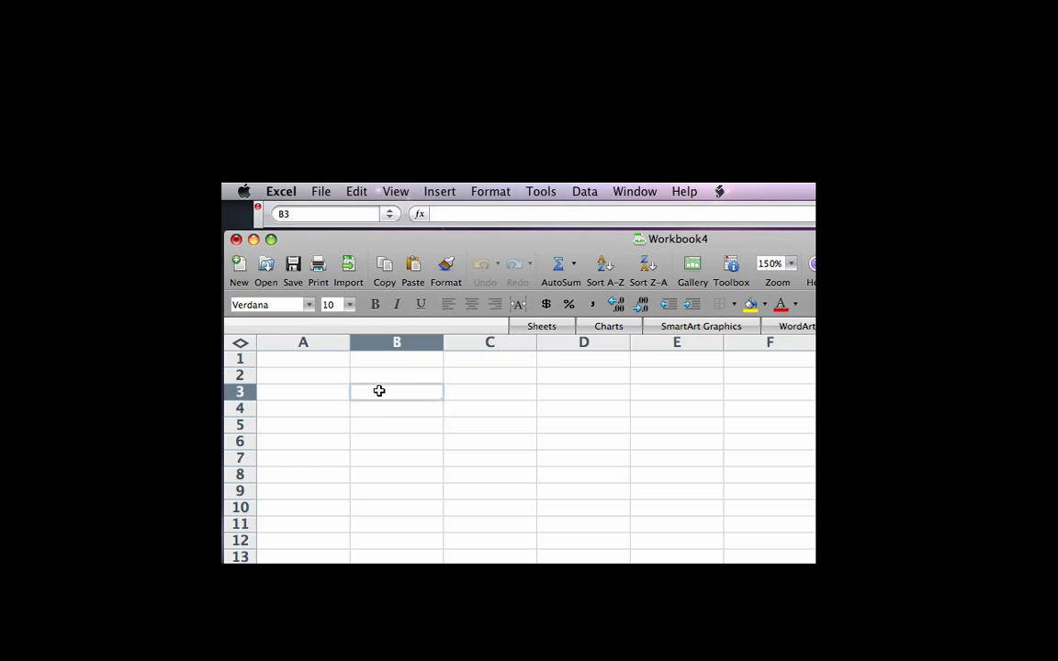
left_click(501, 412)
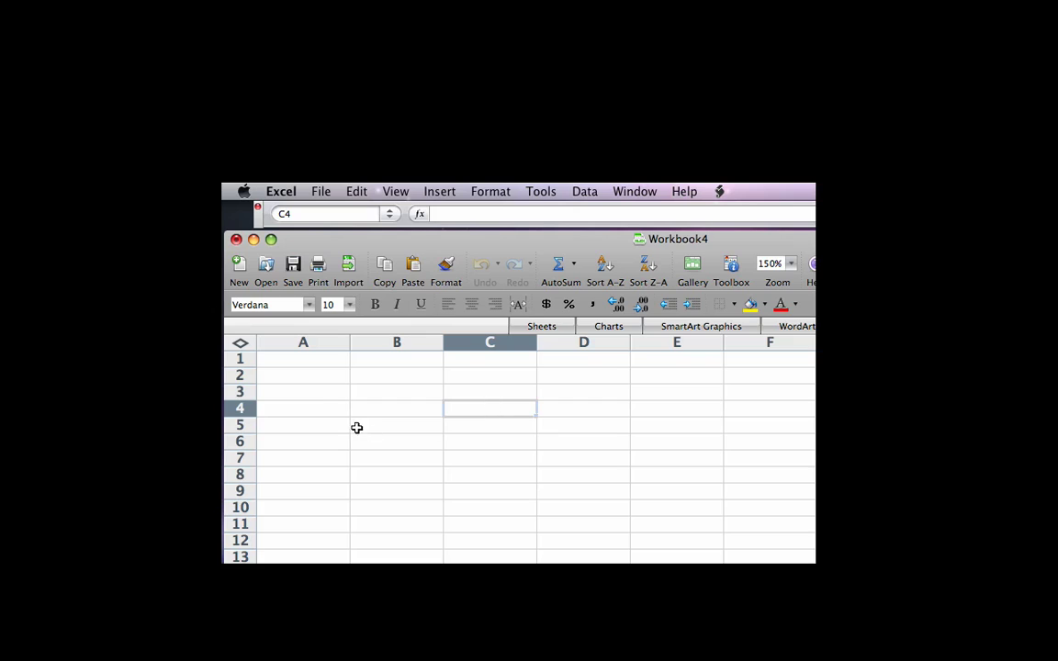
left_click(306, 428)
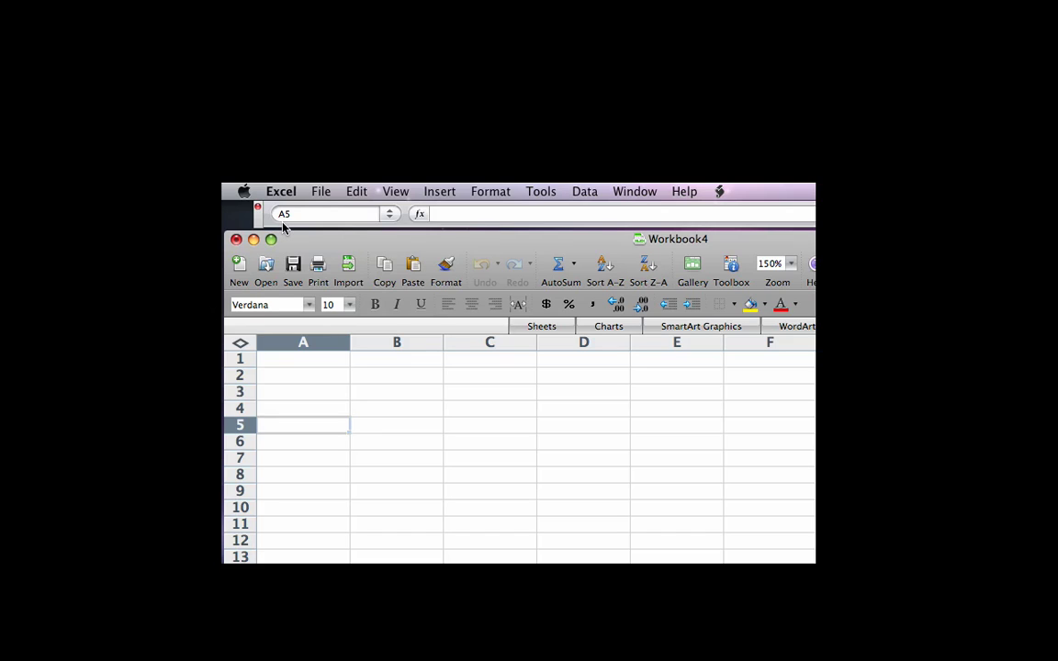
left_click(597, 424)
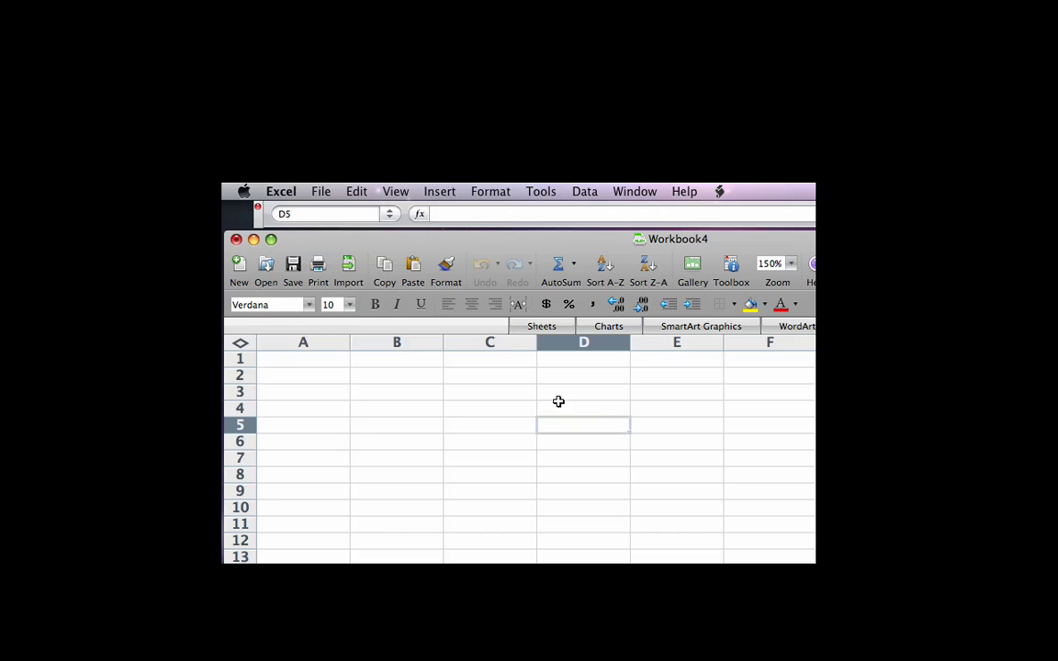
left_click(505, 377)
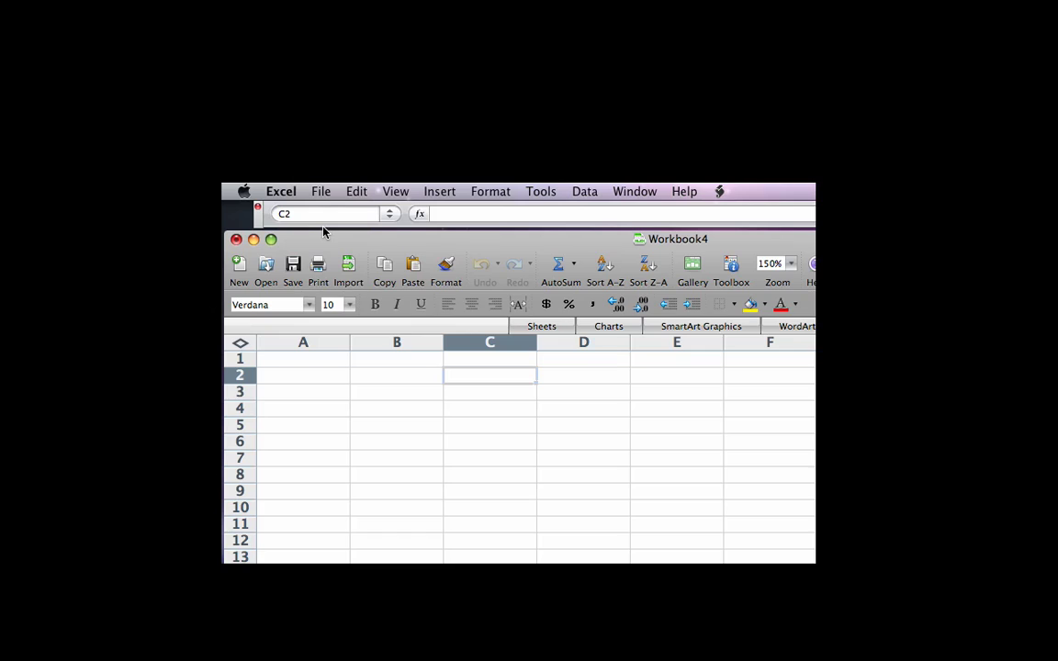
Enter the author's full name in cell A2.
left_click(317, 381)
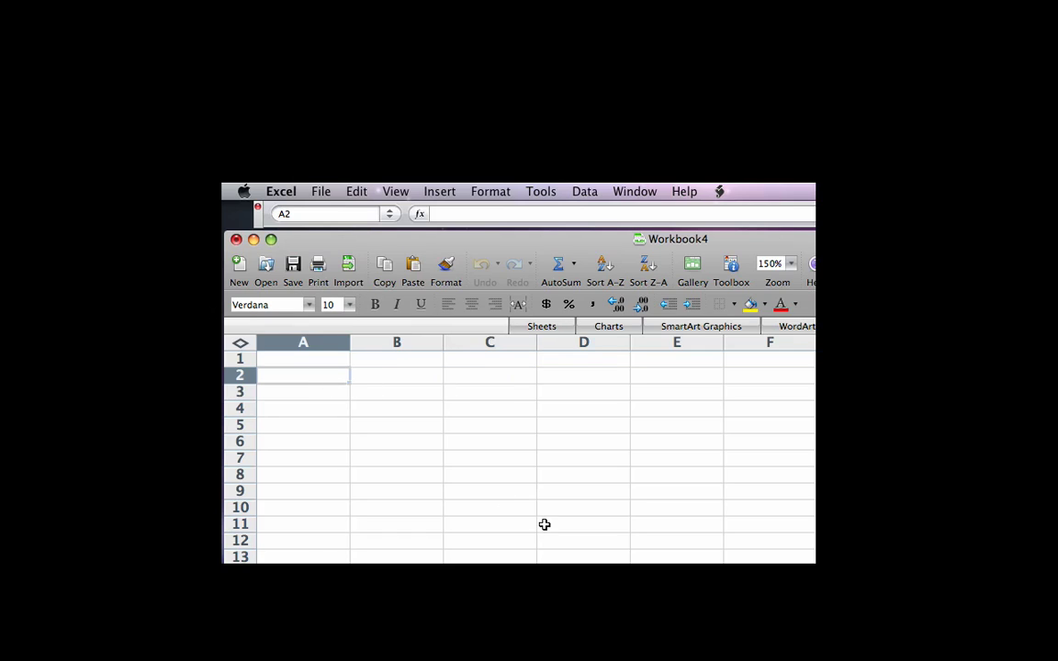
type("Siona Listokin")
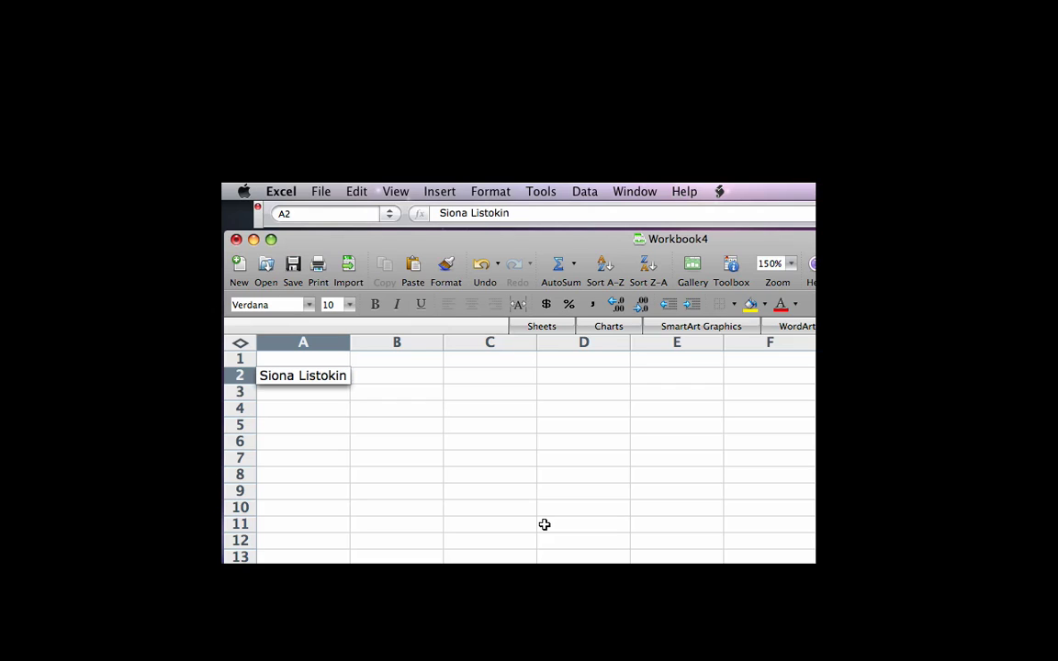
key("Return")
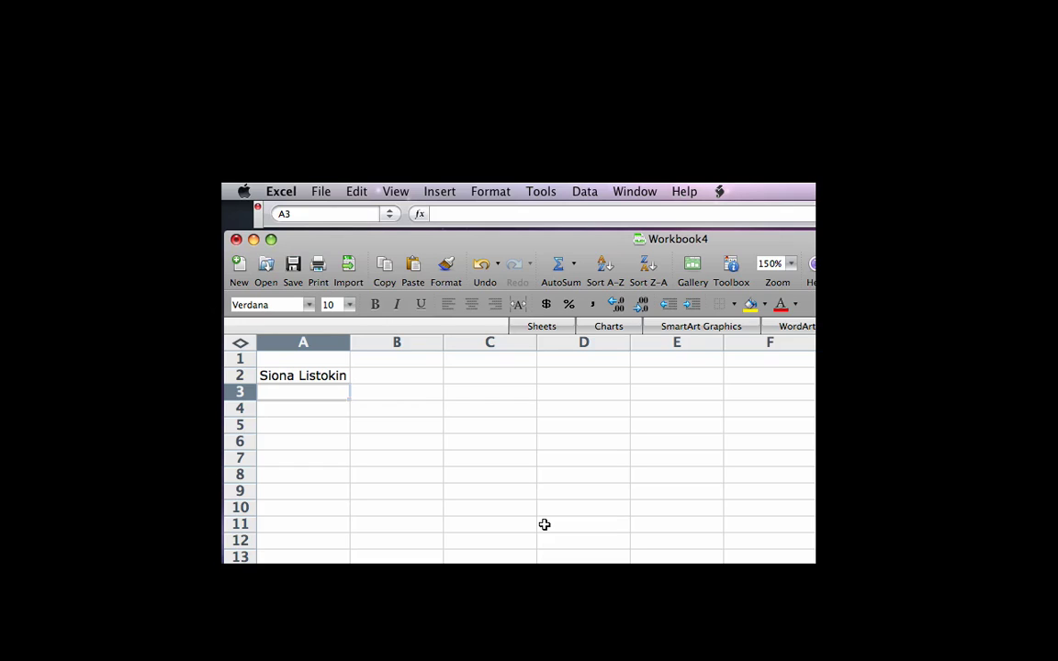
key("Return")
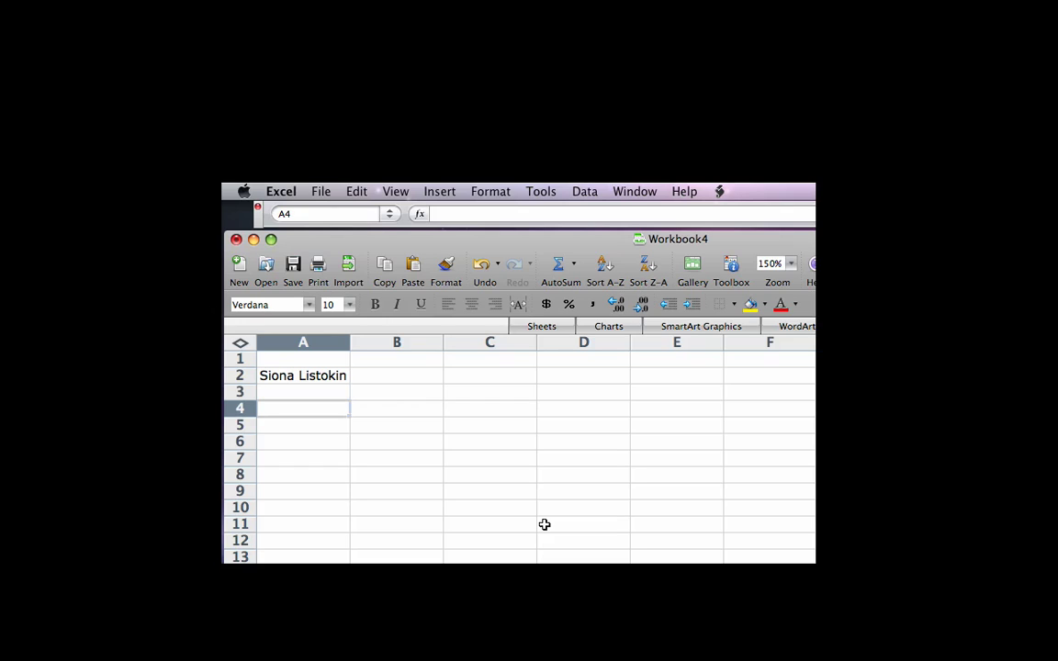
Enter the course code PUBP 741 in cell A4.
type("Pubp")
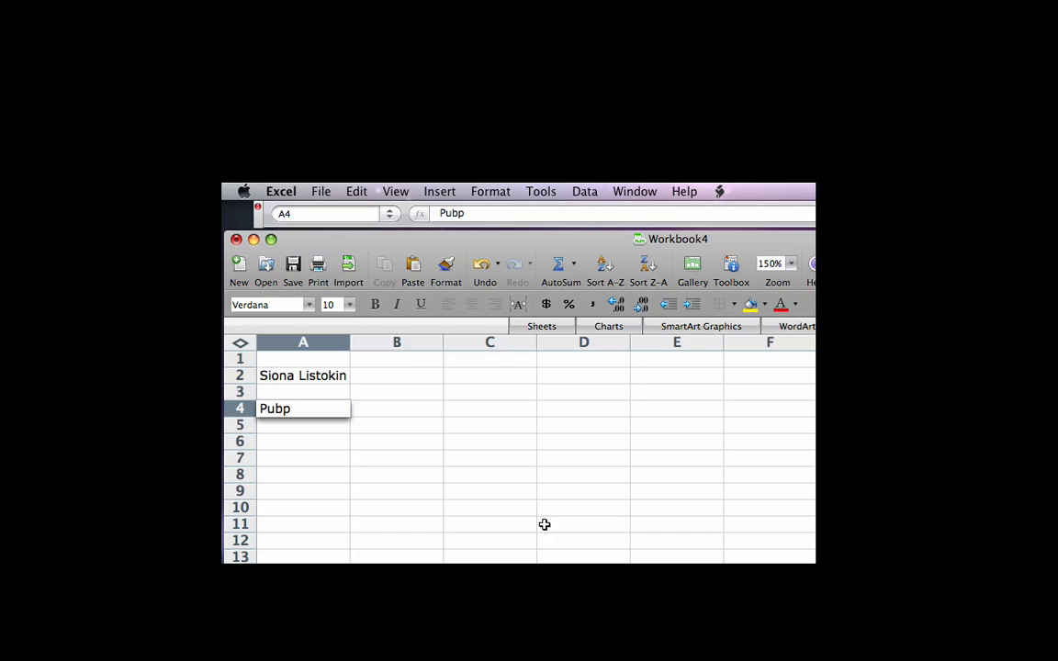
key("BackSpace")
key("BackSpace")
key("BackSpace")
type("UBP 741")
key("Return")
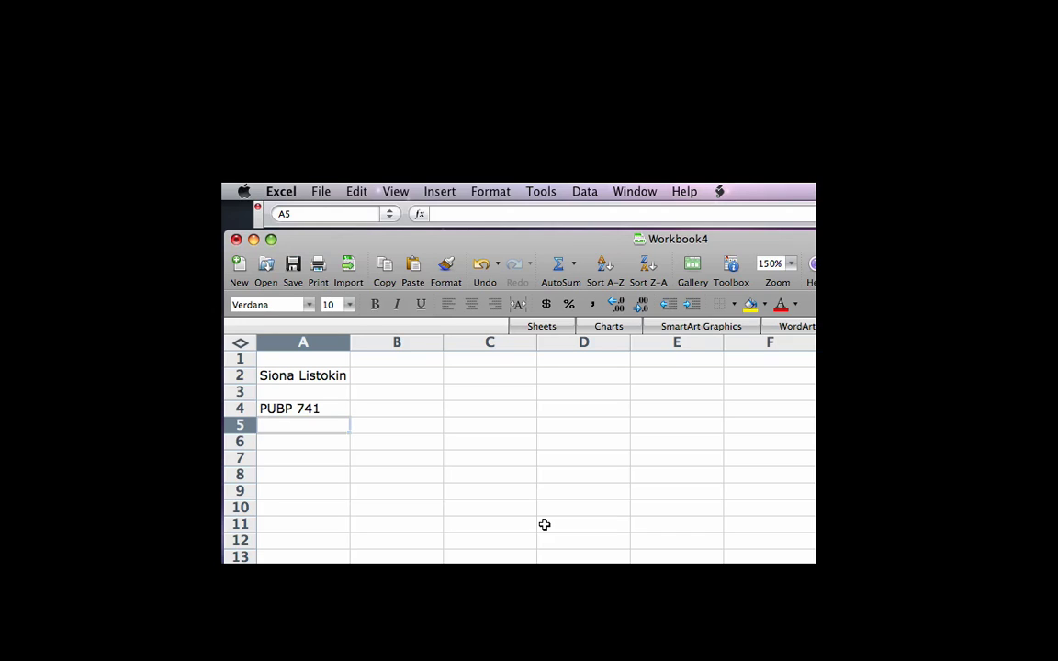
Enter 1000 in B4, 20000 in B6 and 0.05 in B7.
key("Tab")
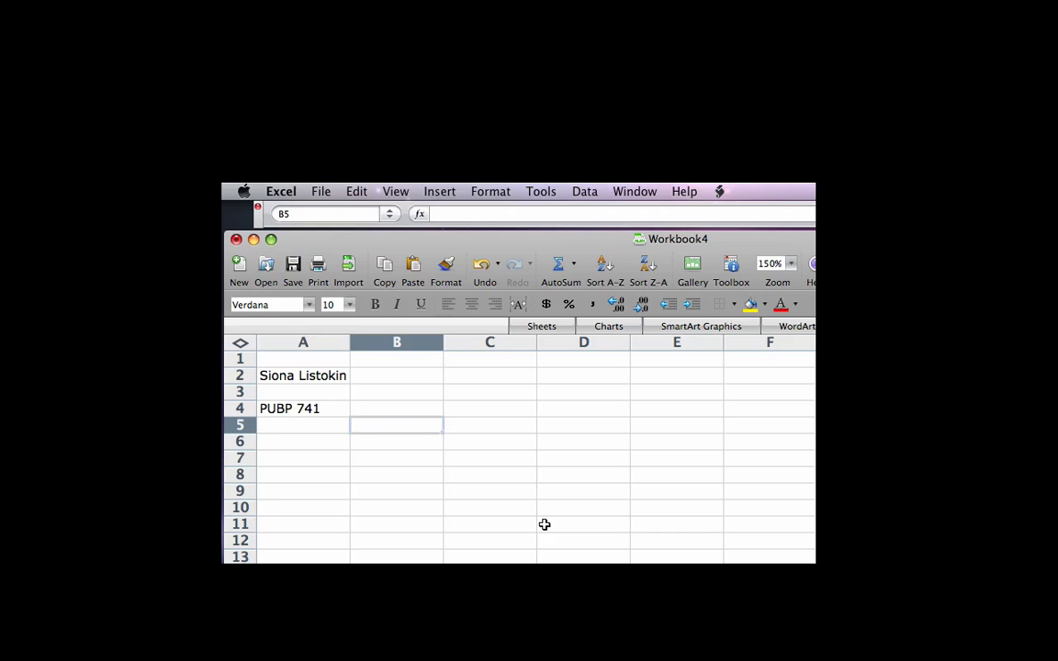
key("Up")
type("1000")
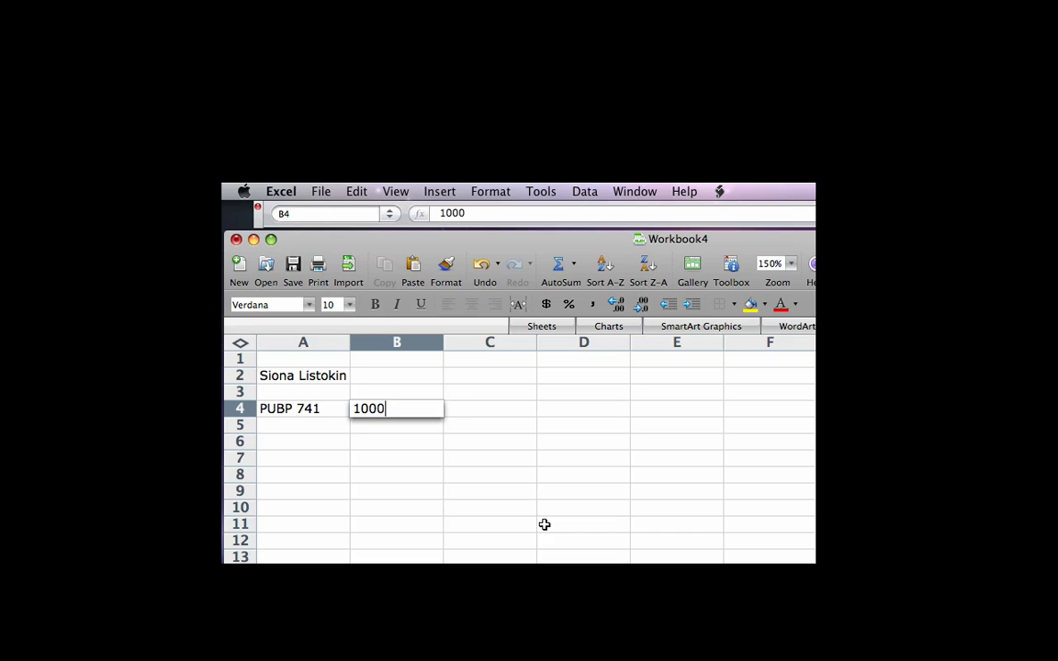
key("Return")
key("Down")
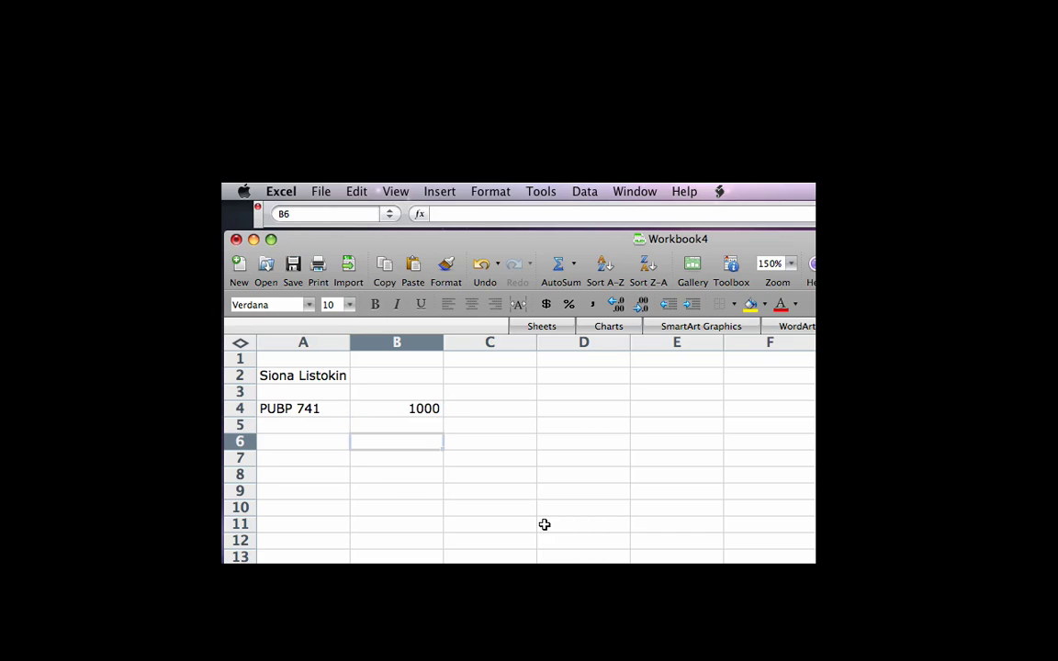
type("20000")
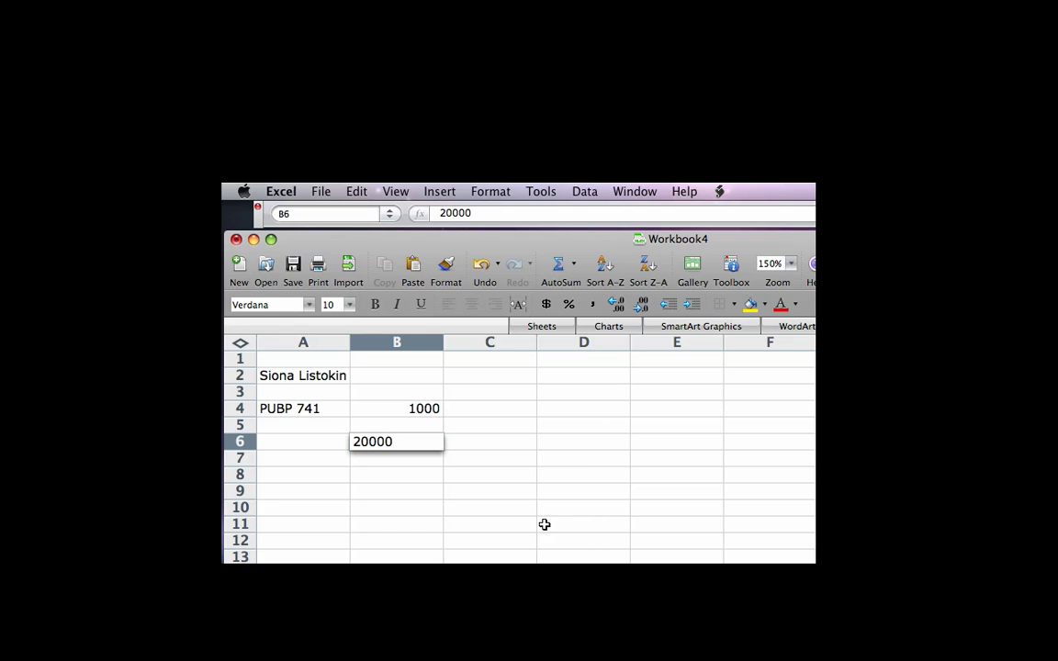
key("Tab")
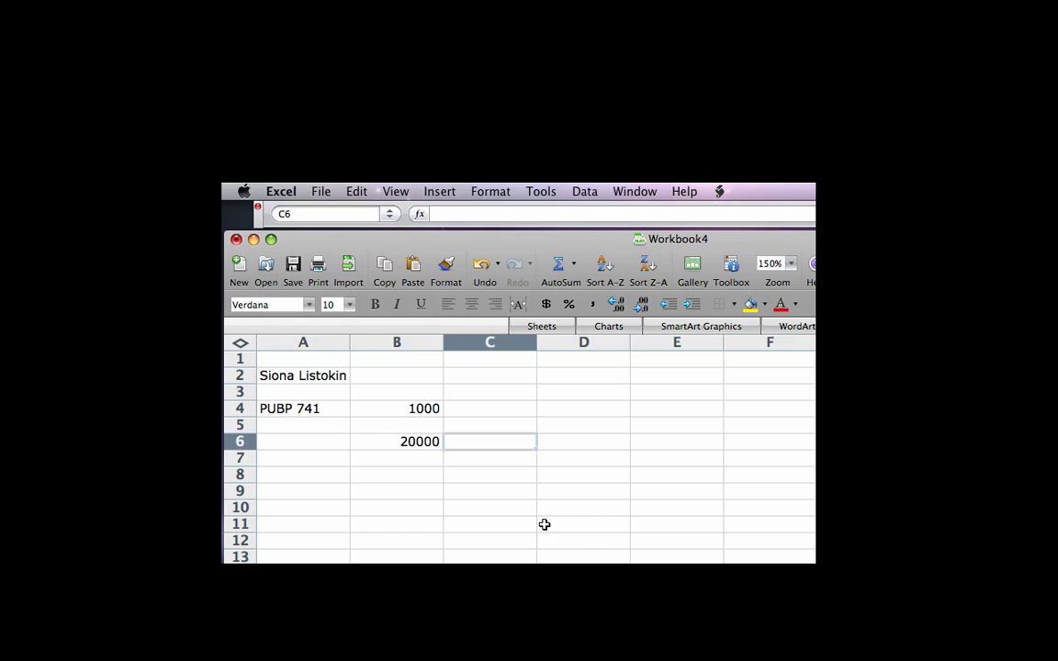
key("Return")
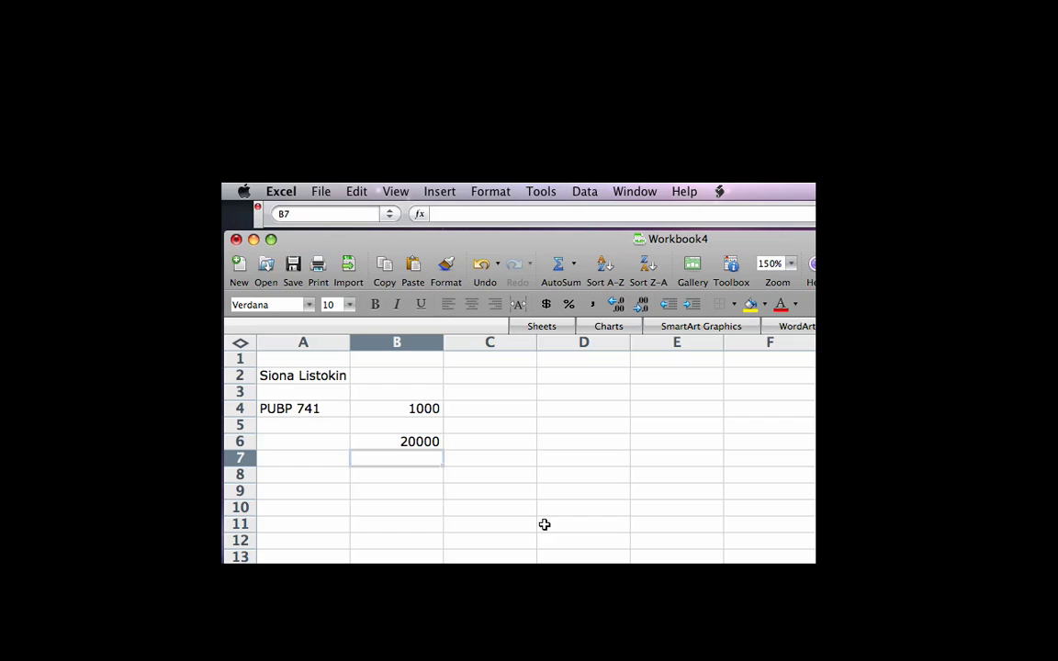
type("0.05")
key("Return")
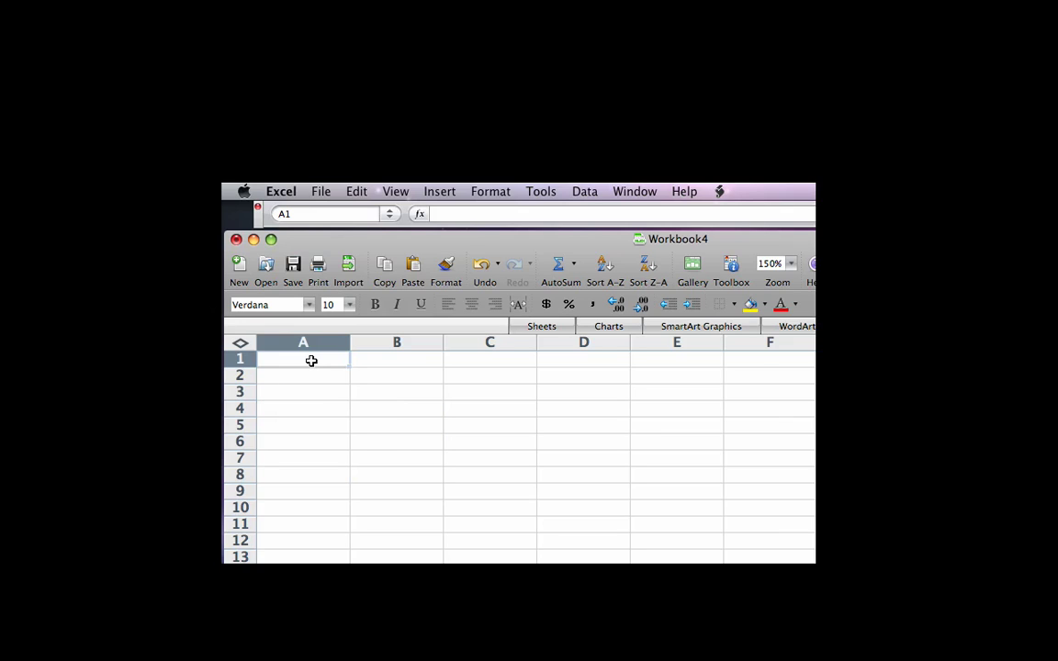
Put 'What is $100 two years from now worth today? Assume r=5%' in A1.
type("What is")
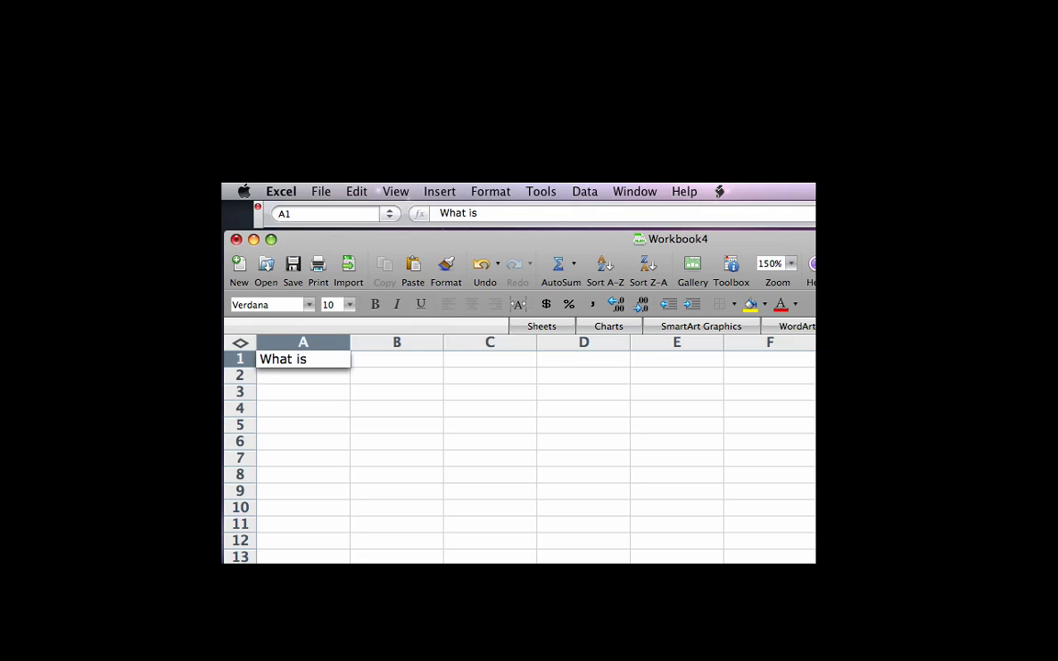
type(" $100 two year")
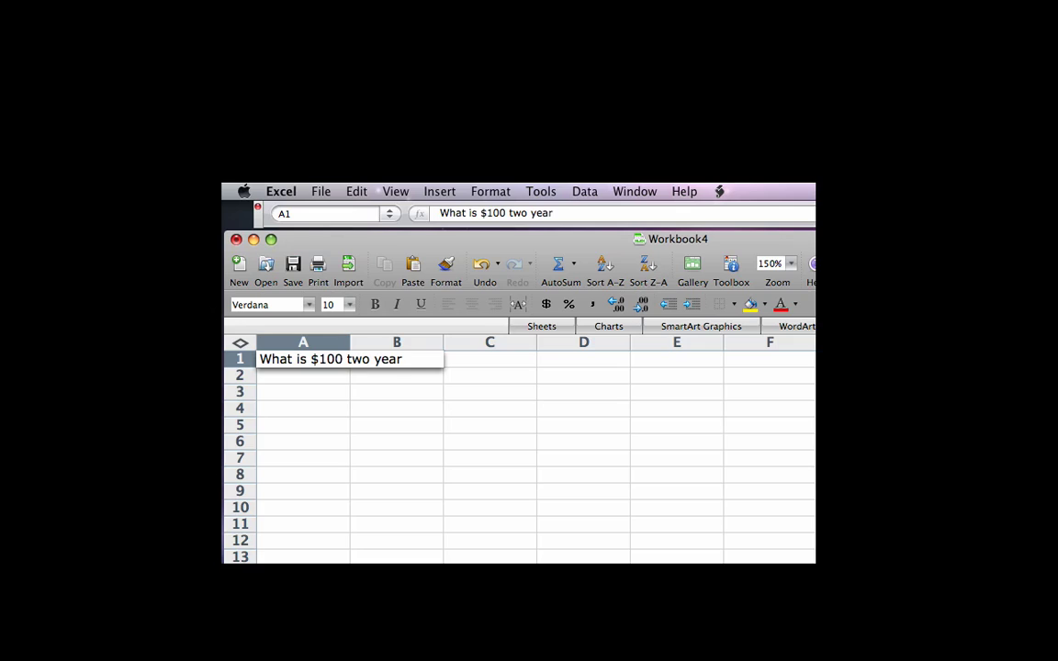
type("s from now wo")
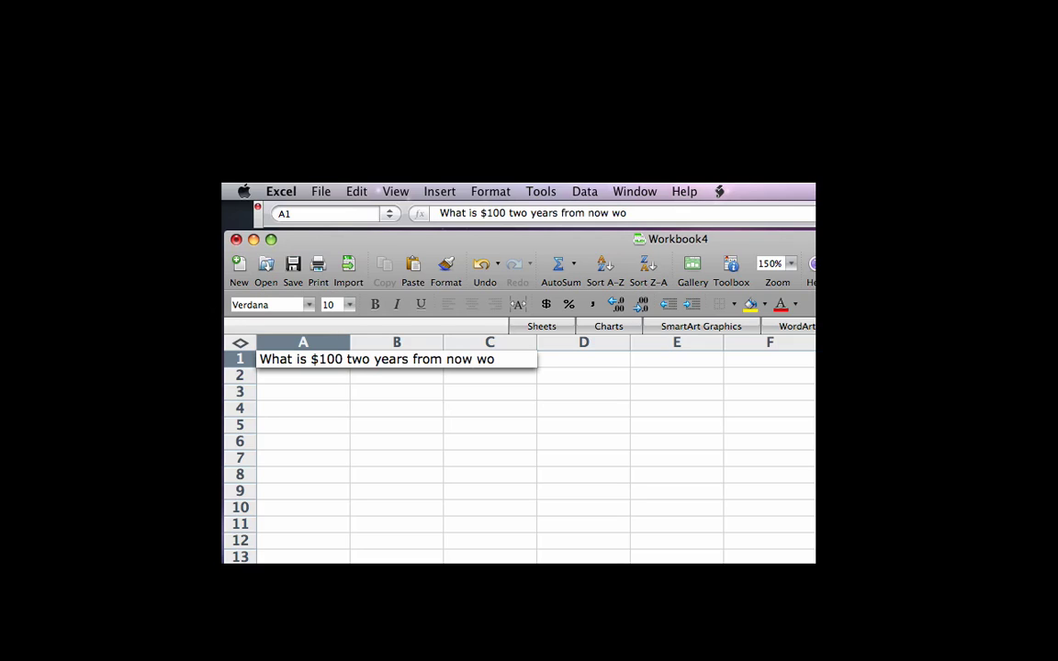
type("rth today")
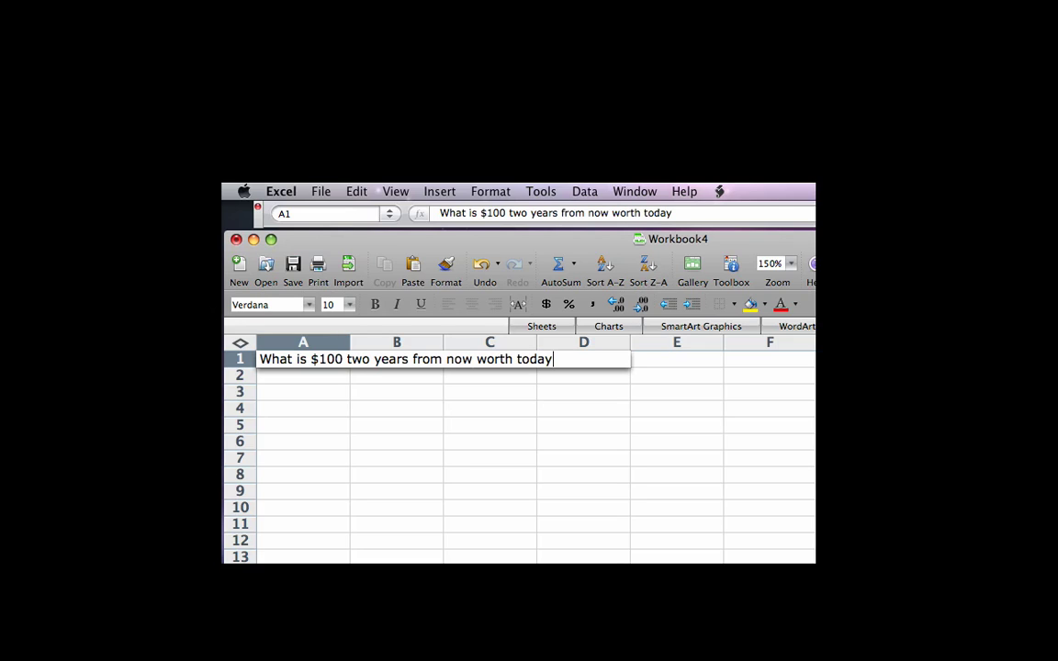
type("? Assume")
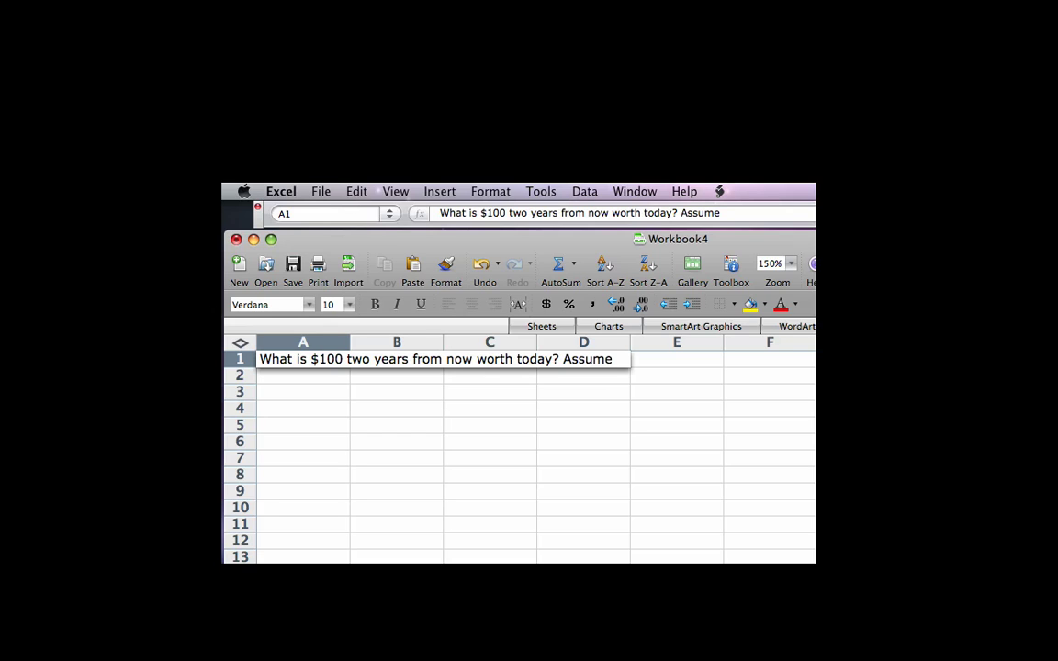
type(" r=")
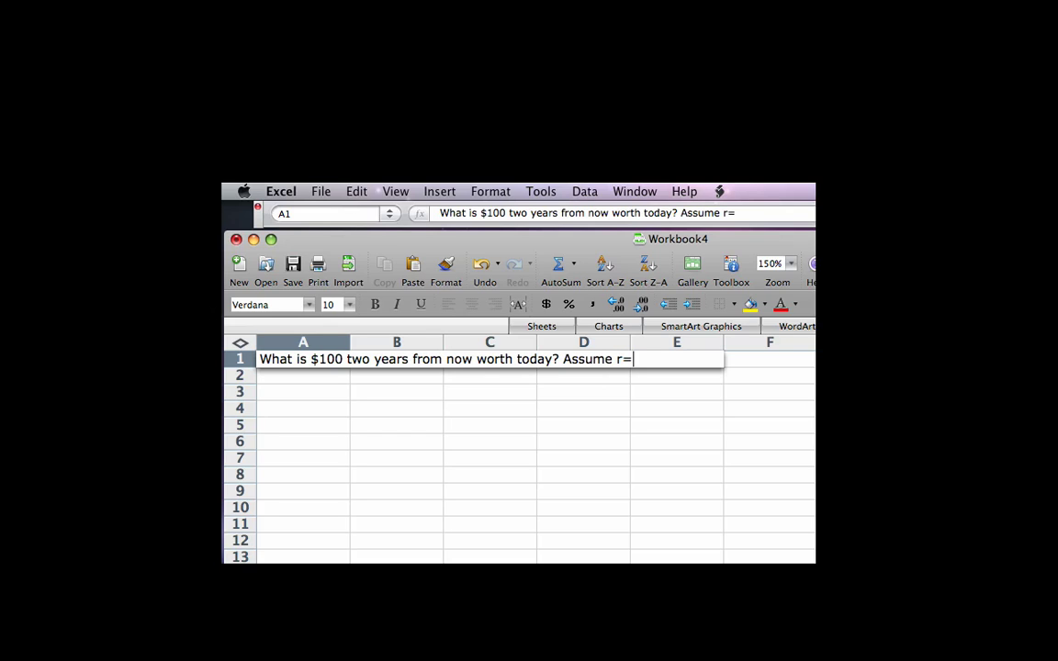
type("54%")
key("BackSpace")
key("BackSpace")
type("%")
key("Return")
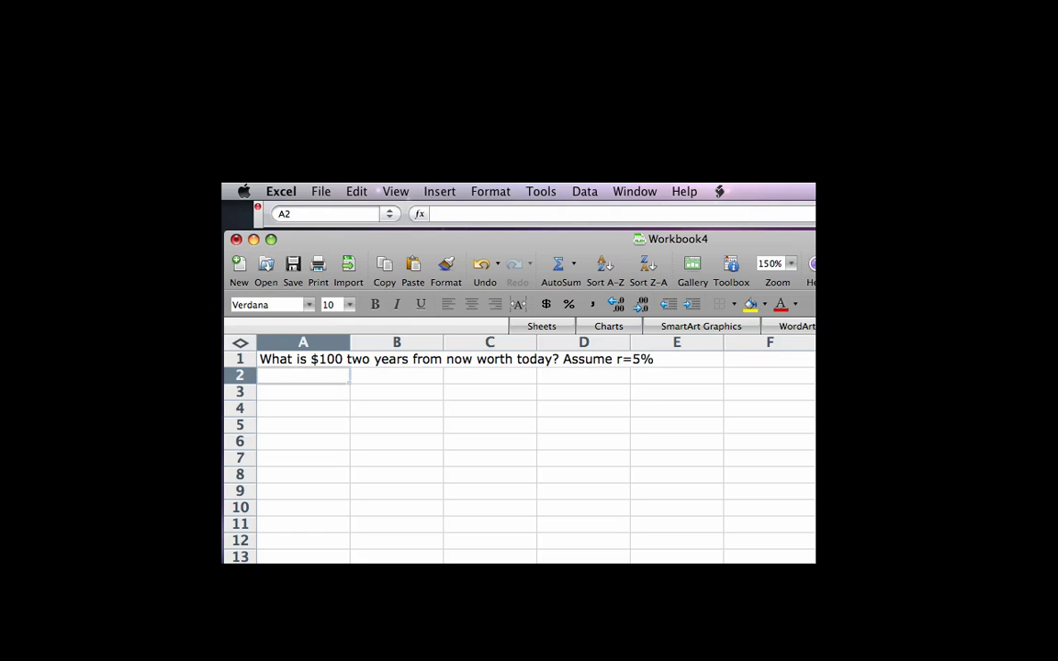
key("Return")
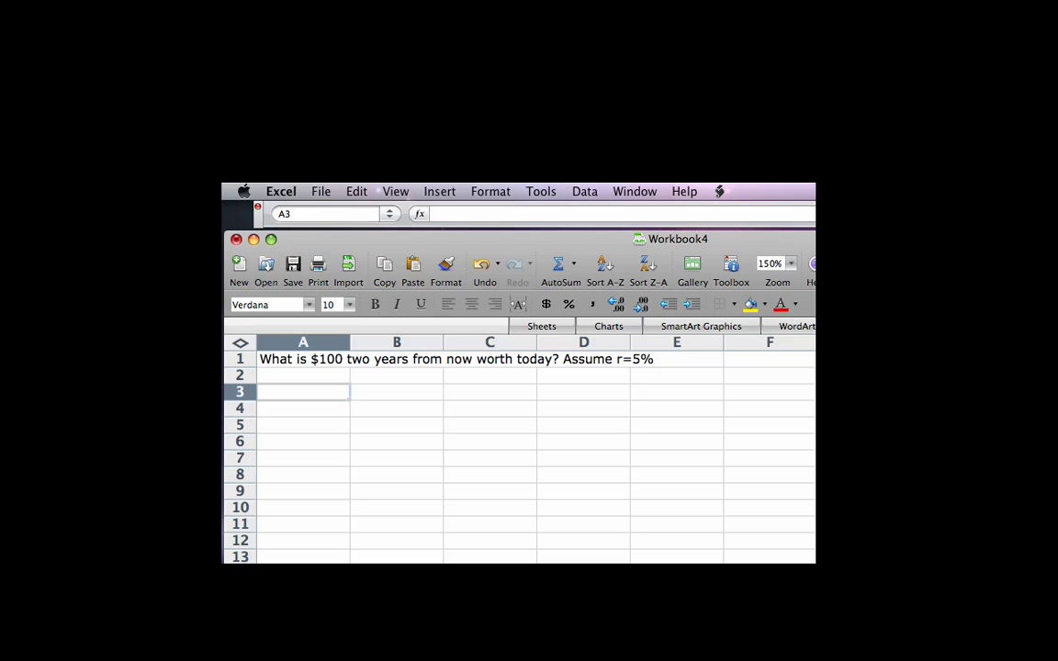
Add the Interest Rate label in A3 with value 0.05 in B3.
type("Interest")
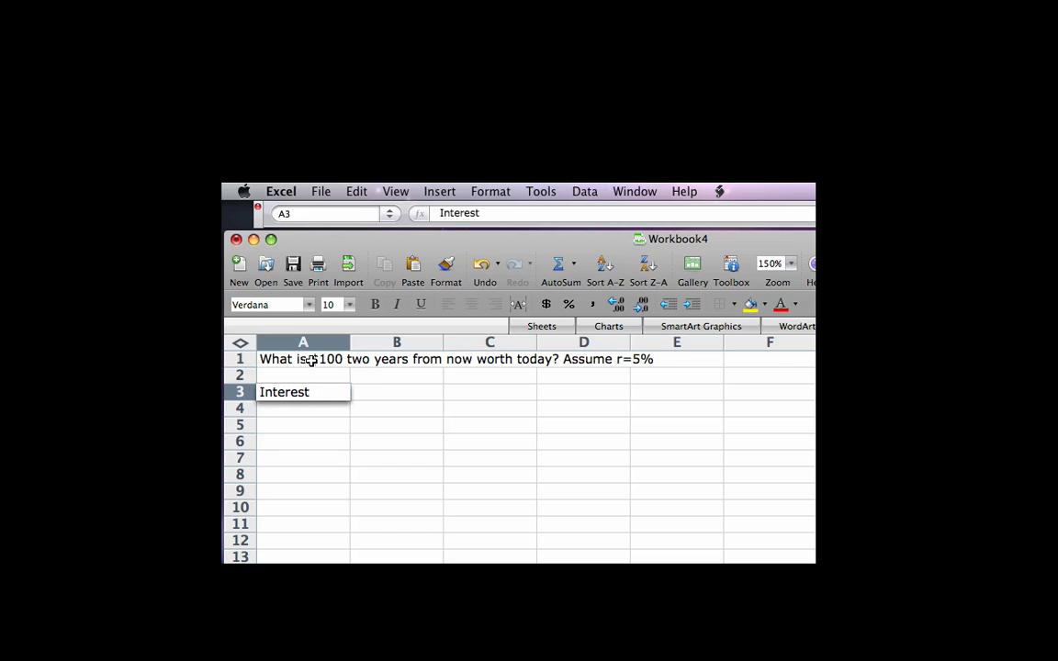
type(" Rate")
key("Return")
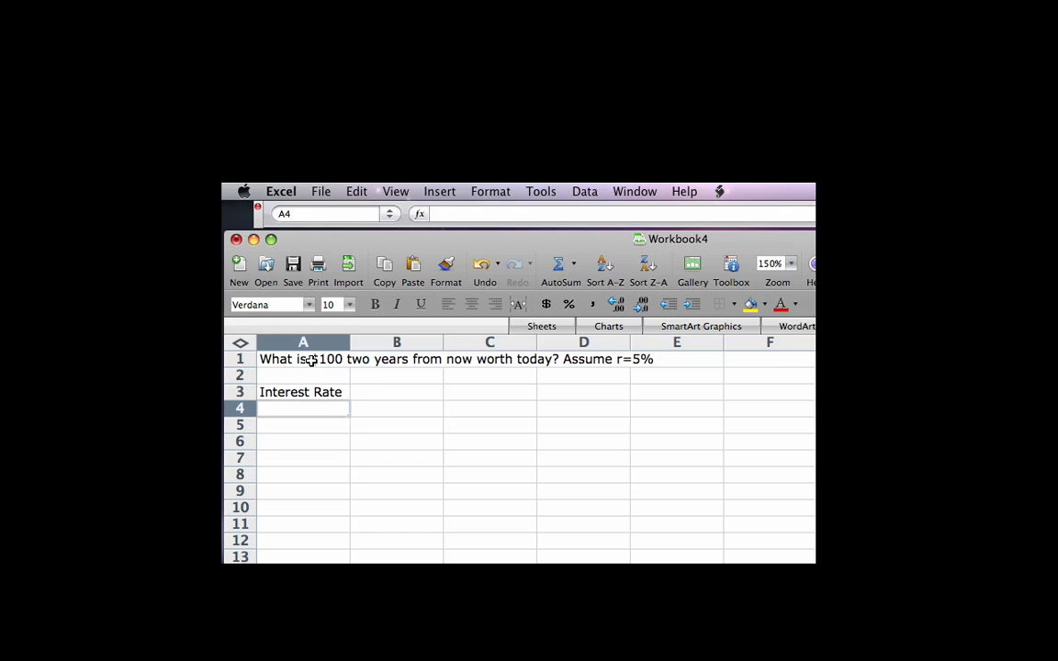
key("Up")
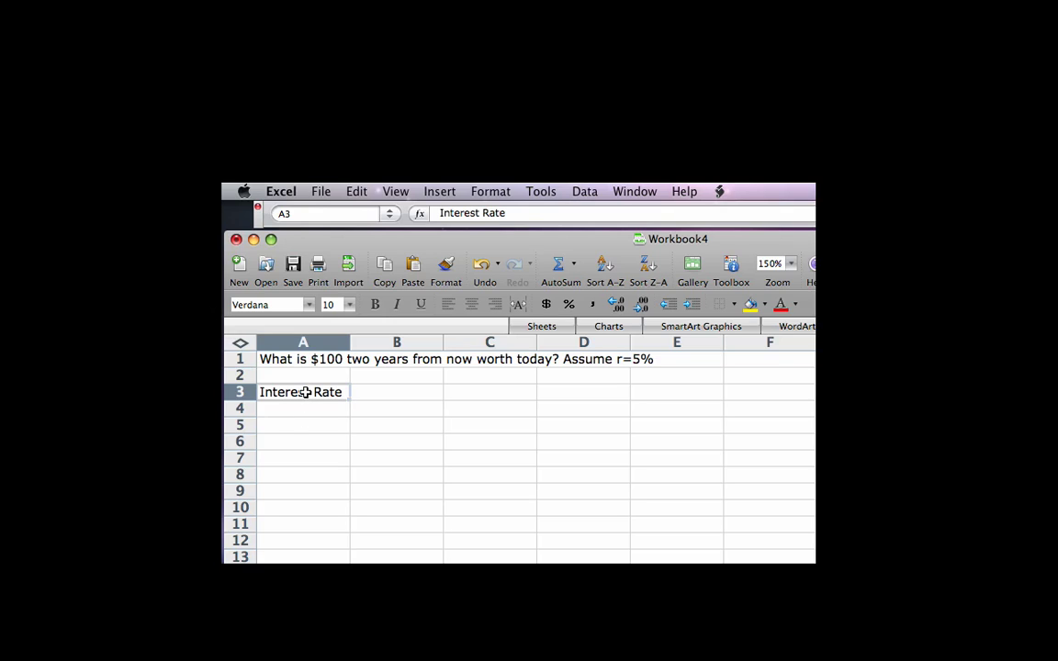
left_click(400, 393)
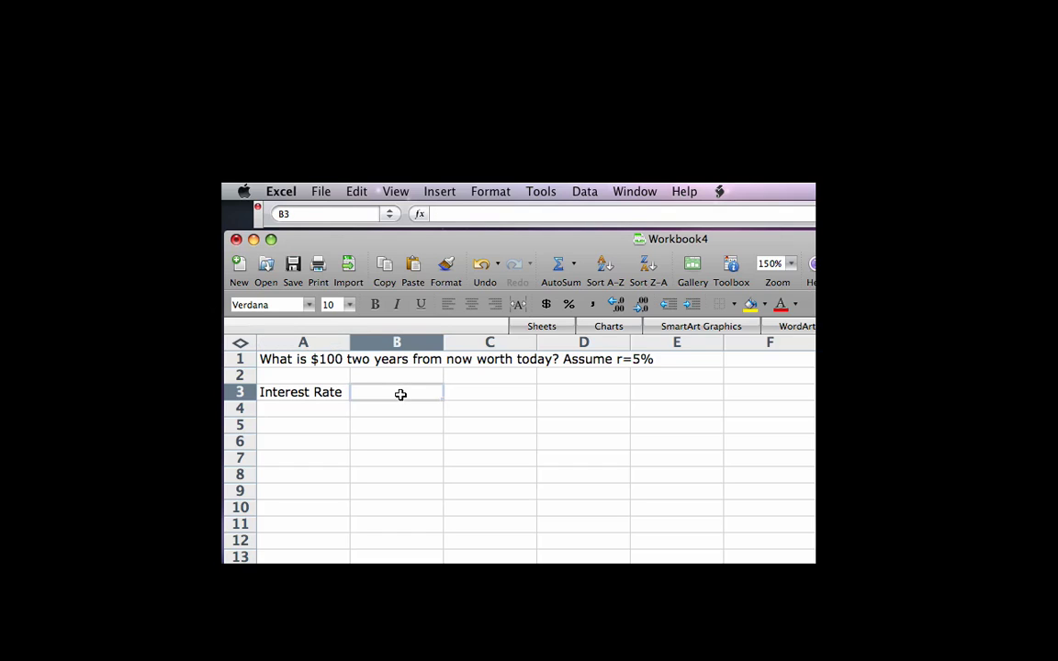
type("0.05")
key("Return")
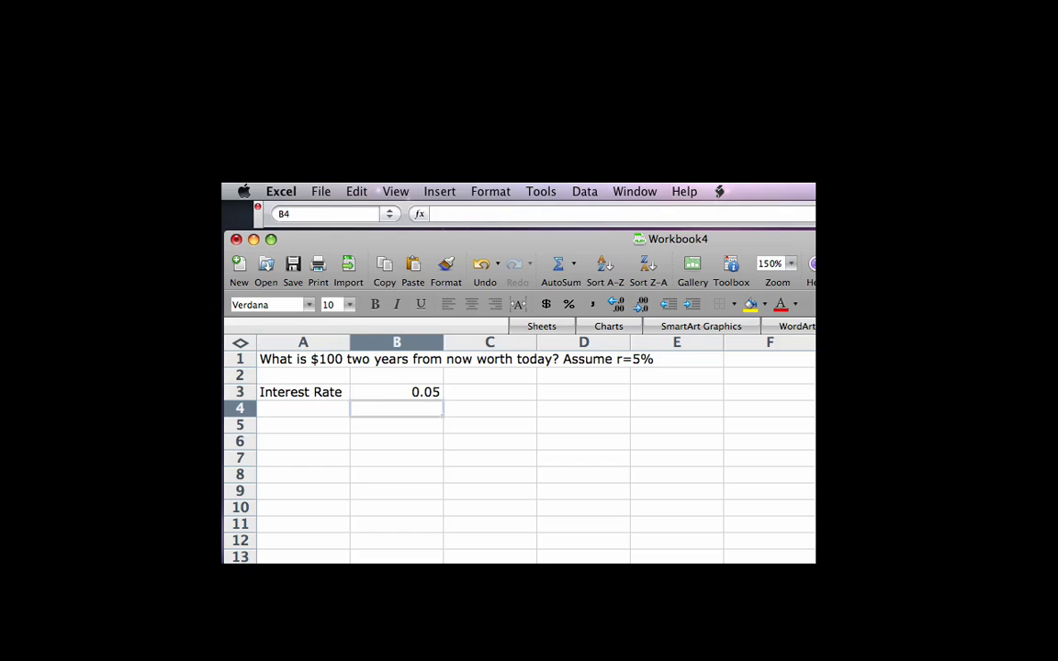
Add Future Value 100 in row 4 and N (years) 2 in row 5.
key("Left")
type("F")
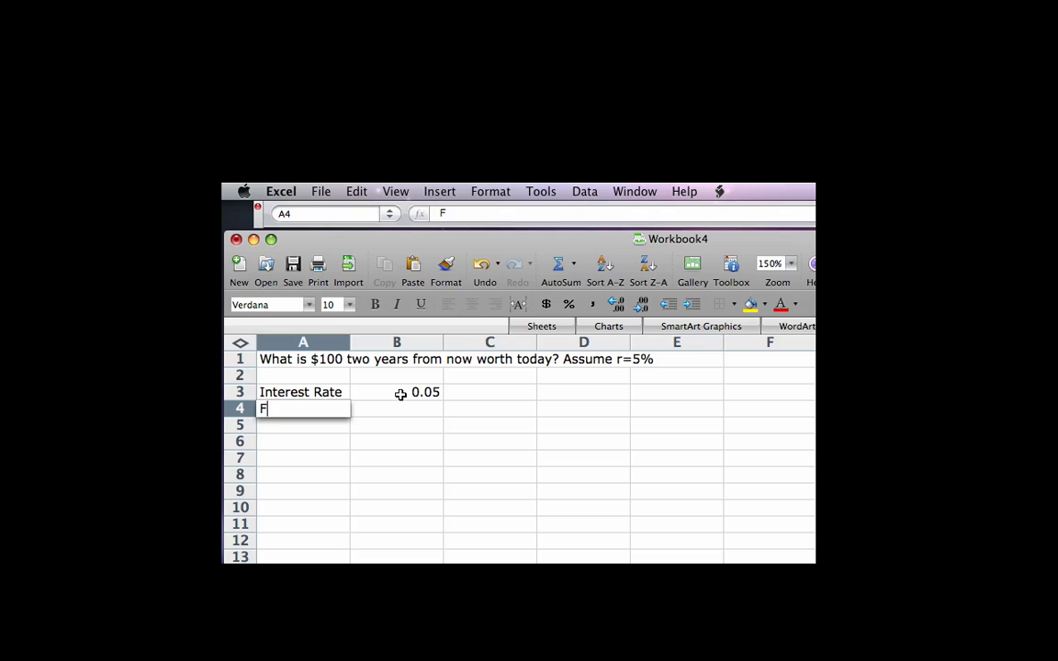
type("uture Value")
key("Tab")
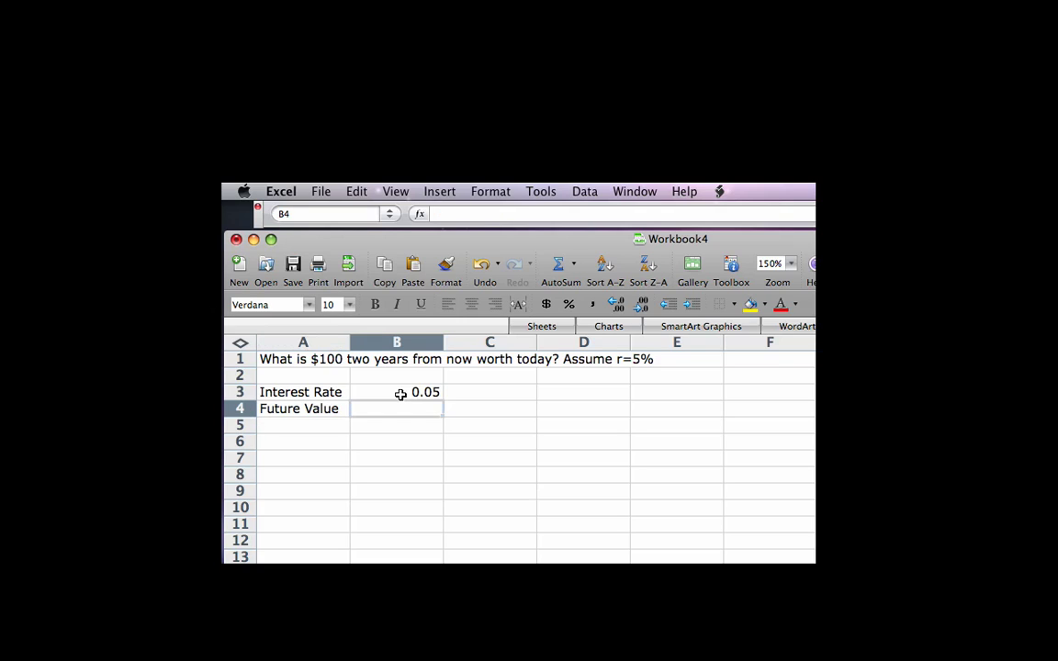
type("100")
key("Return")
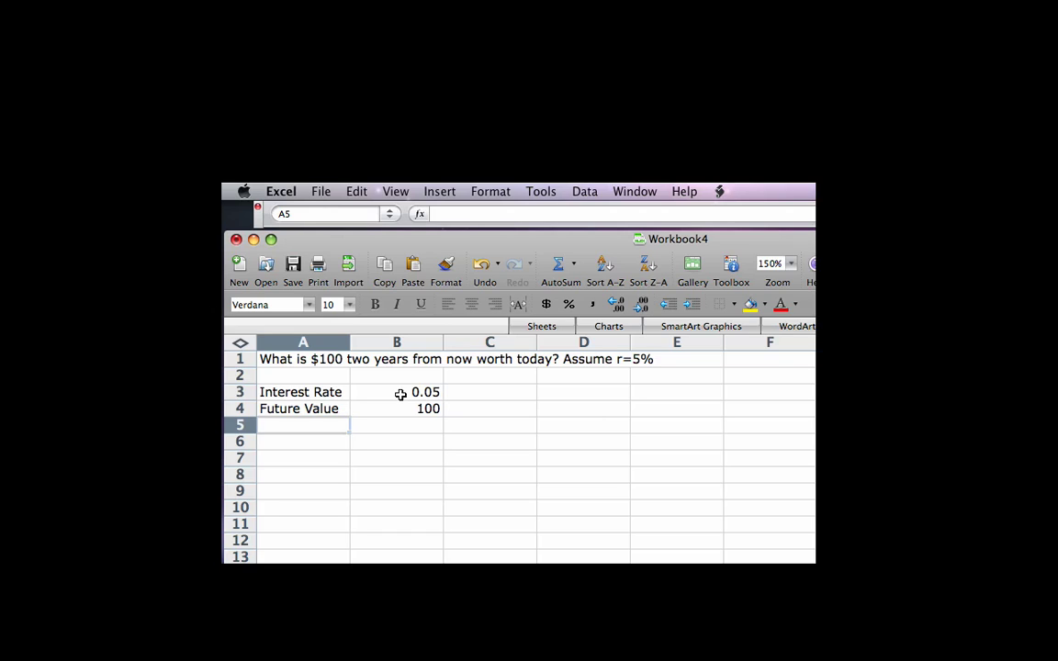
type("N (y")
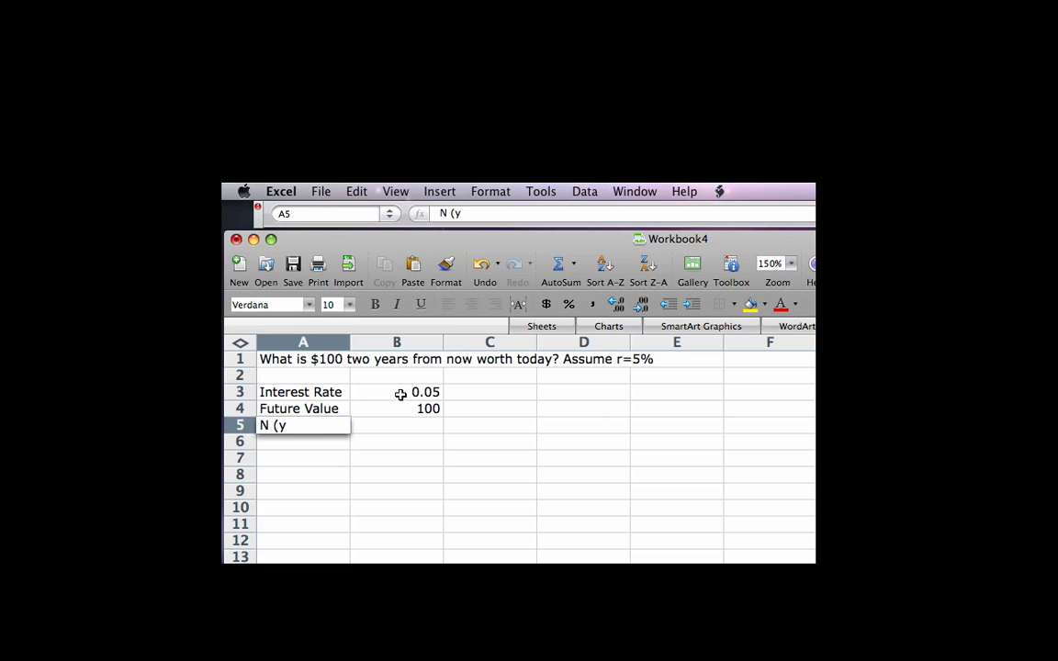
type("ears)")
key("Tab")
key("Tab")
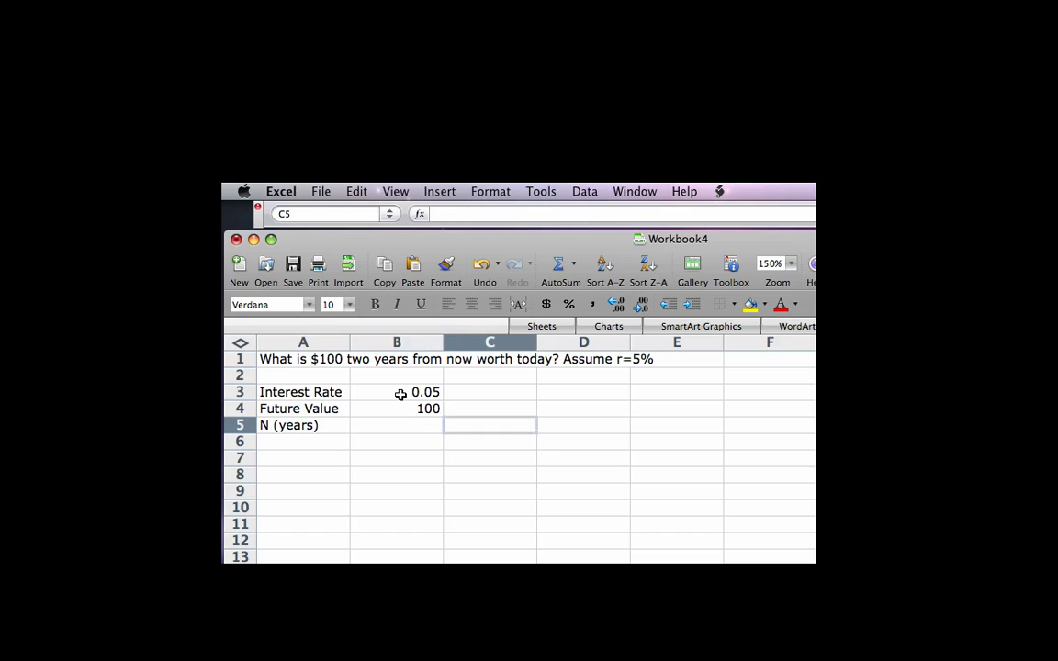
key("Left")
type("2")
key("Return")
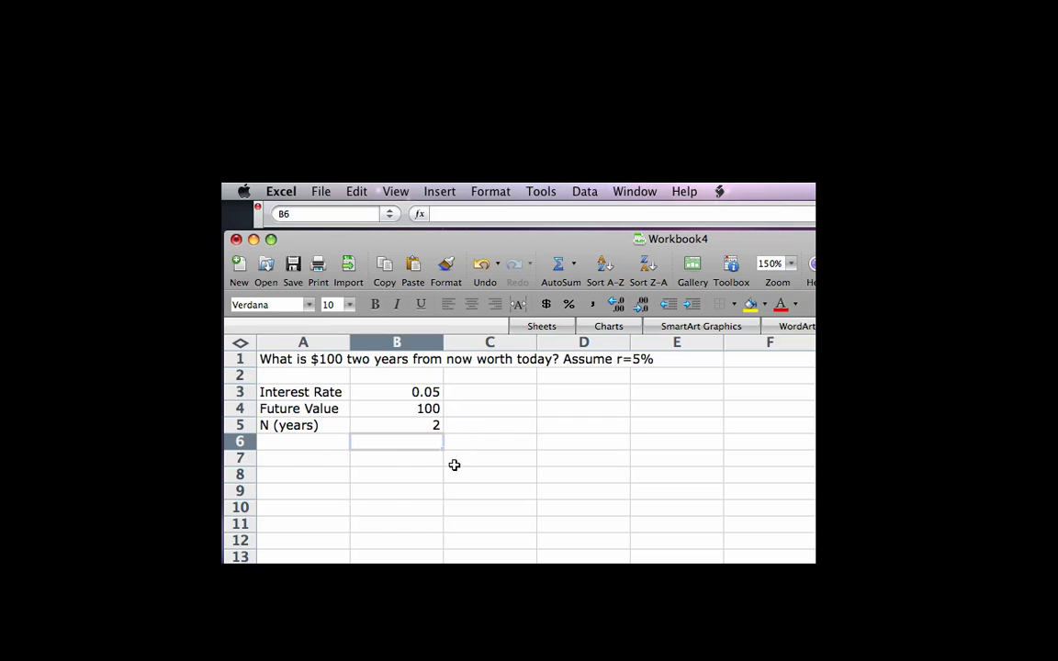
Review the Interest Rate 0.05, N (years) 2 and Future Value 100 cells.
left_click(299, 392)
left_click(382, 394)
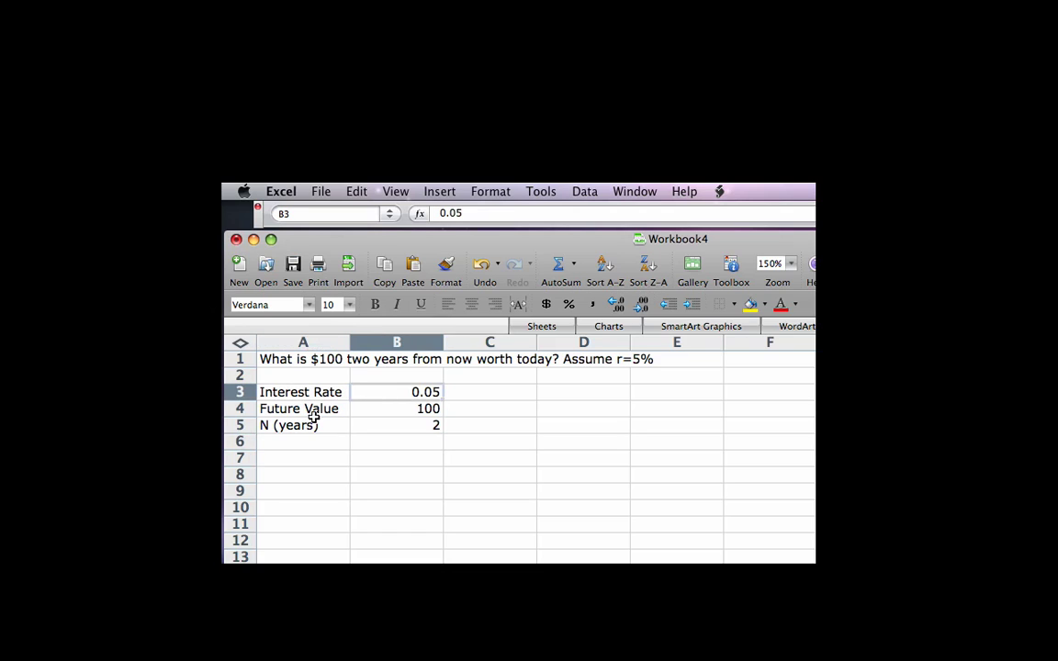
left_click(301, 419)
left_click(359, 424)
left_click(286, 409)
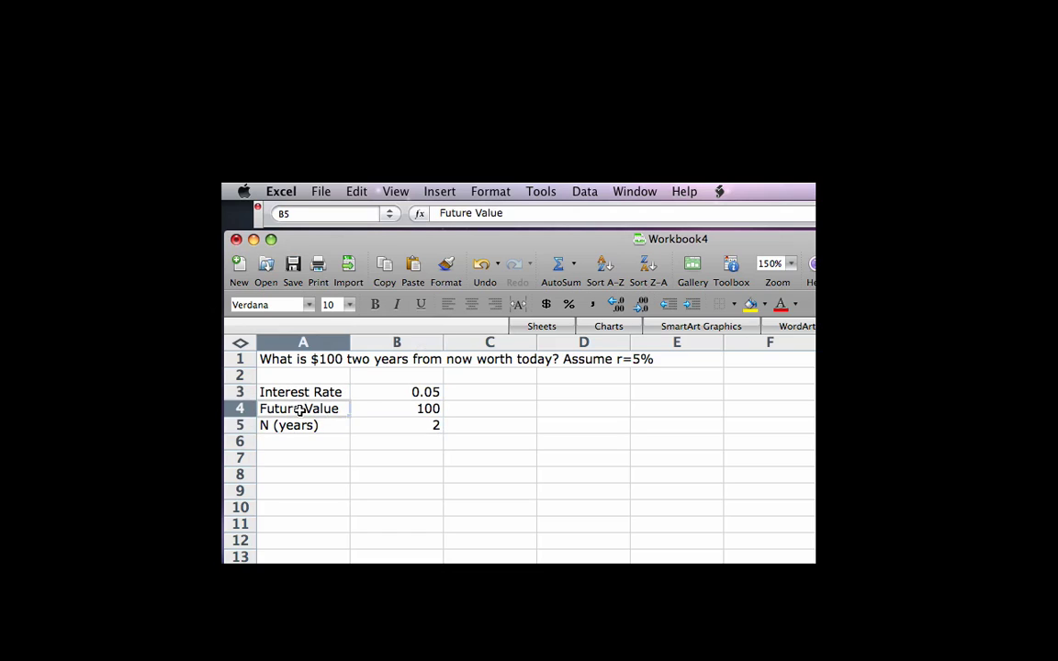
left_click(365, 411)
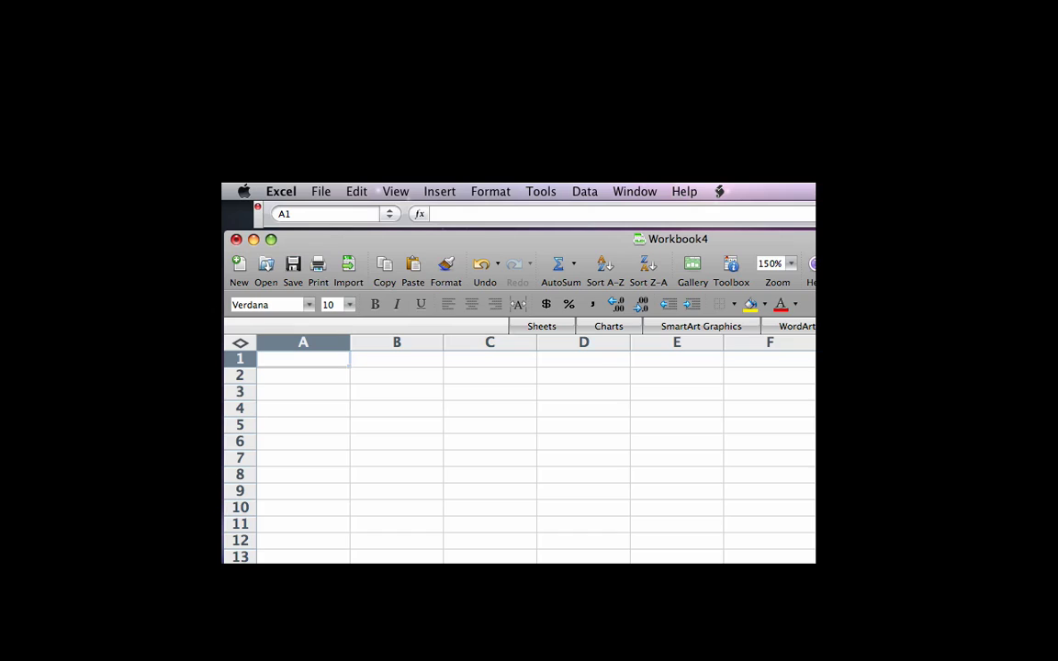
Add the heading 'Formulas' in A1 and the question 'What is 2+3?' in A3.
type("For")
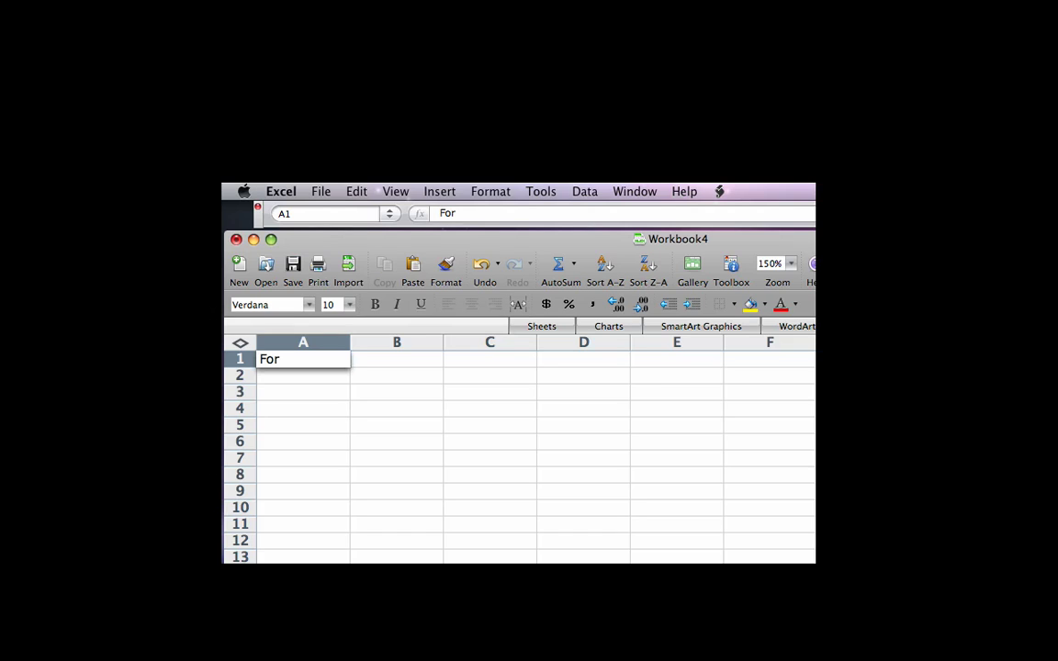
type("mulas")
key("Return")
key("Return")
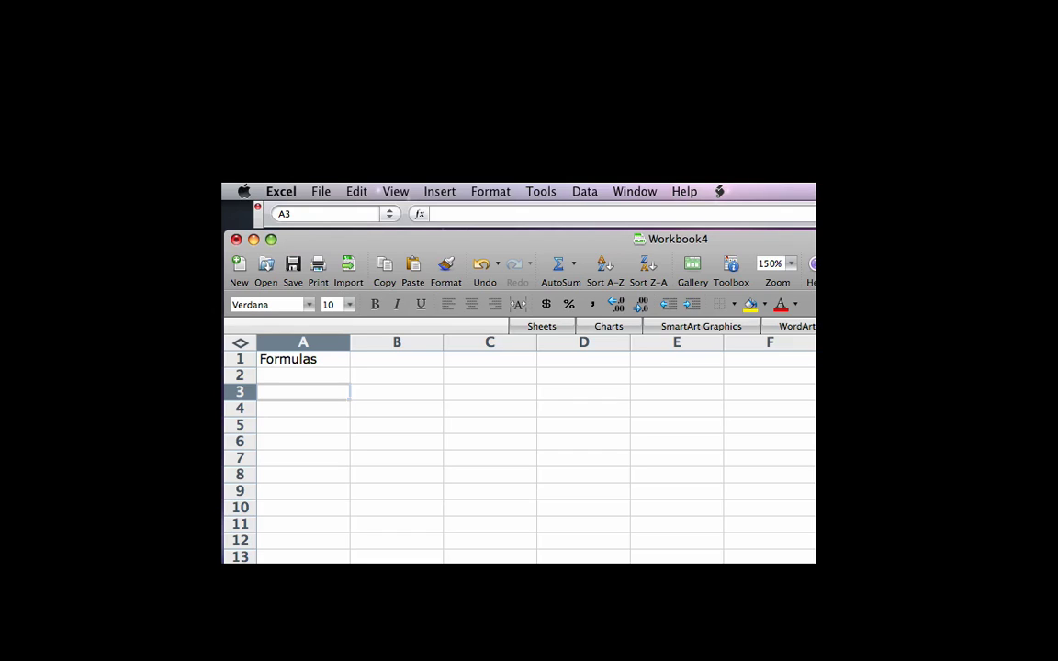
key("Down")
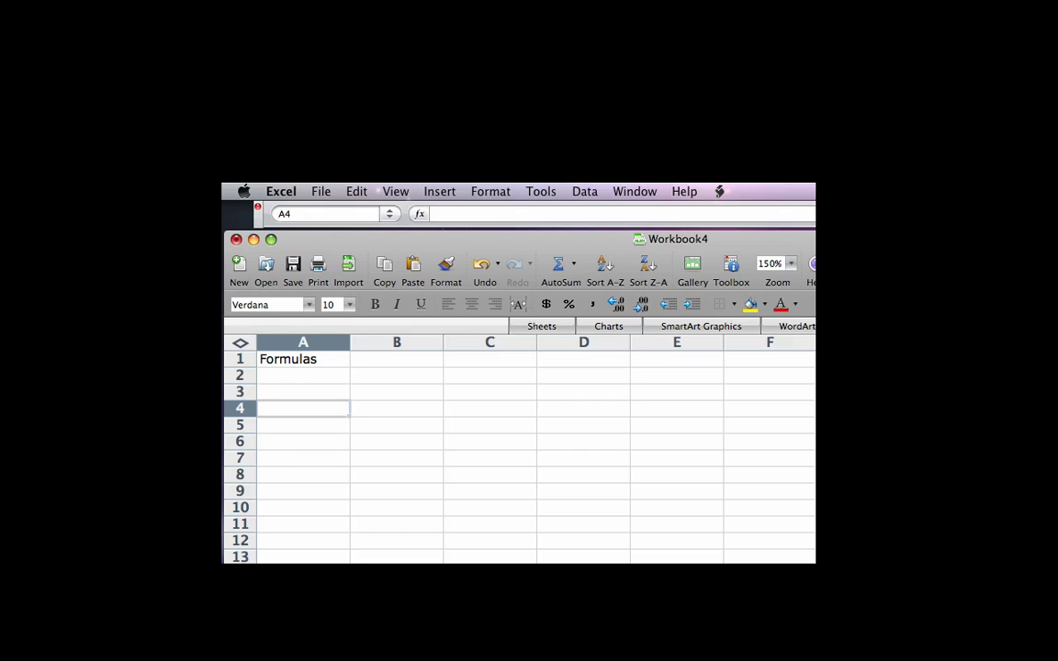
key("Up")
type("Wha")
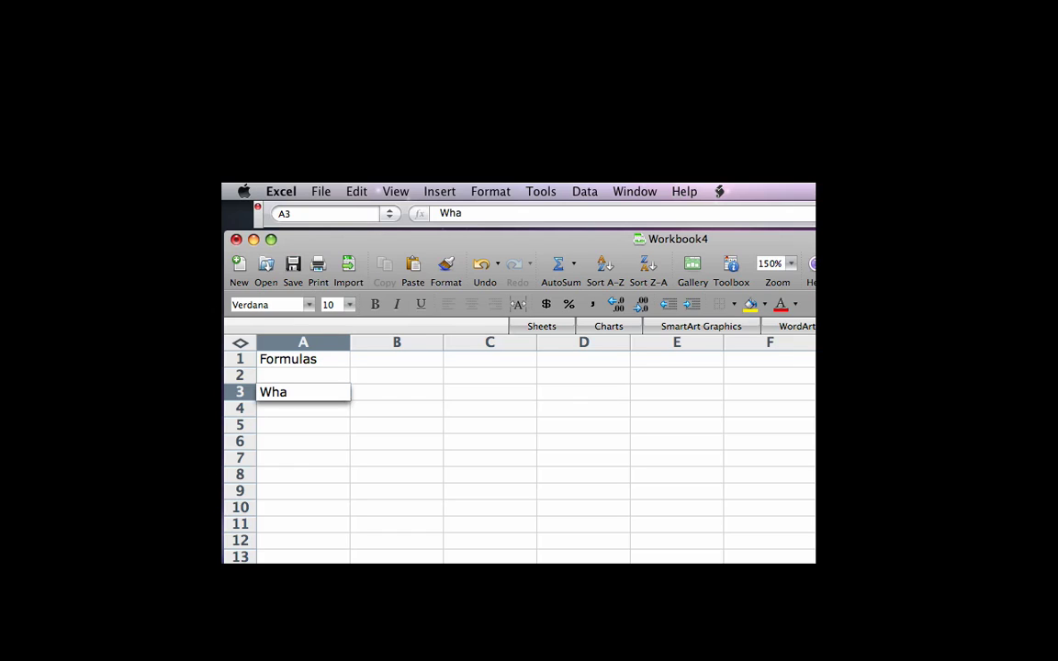
type("t is 2+3")
type("?")
key("Return")
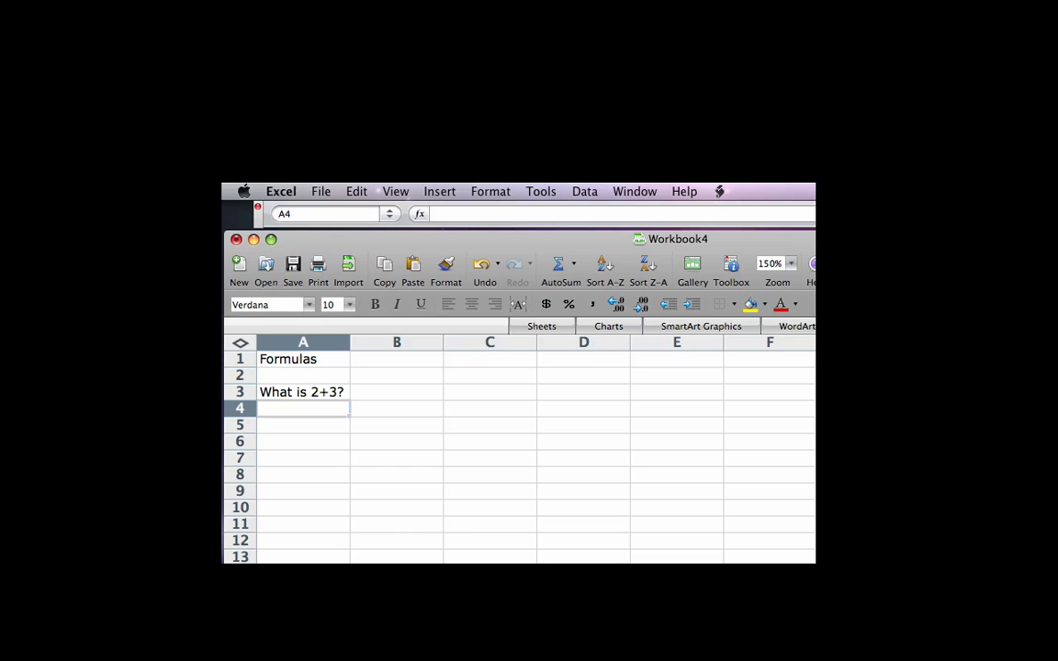
type("=")
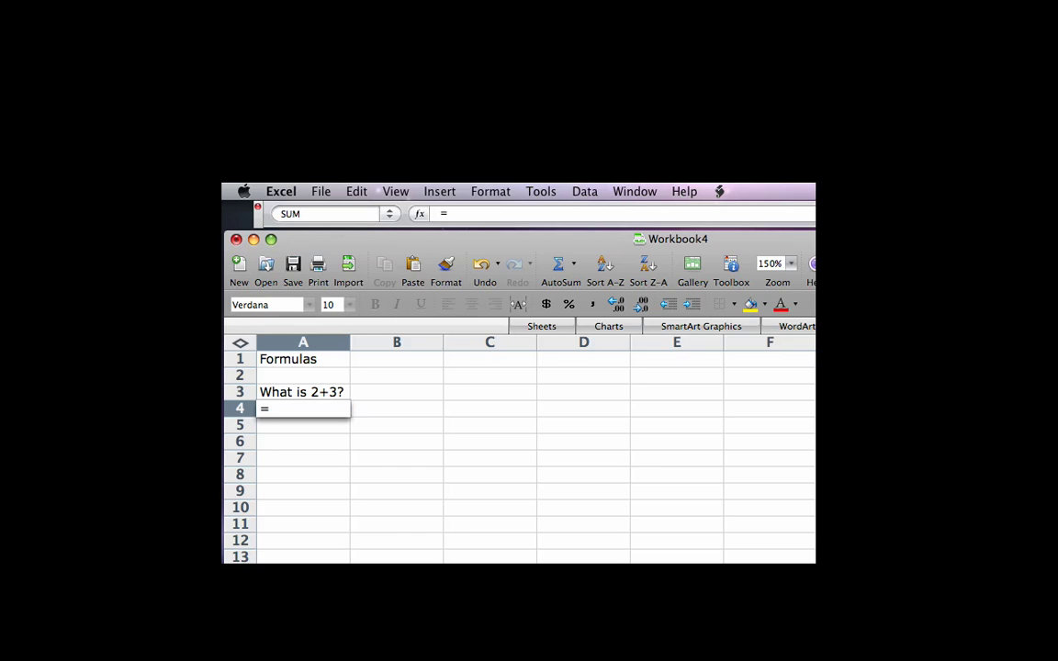
type("2+3")
Enter =2+3 in A4 so it shows 5, and check its formula.
key("Return")
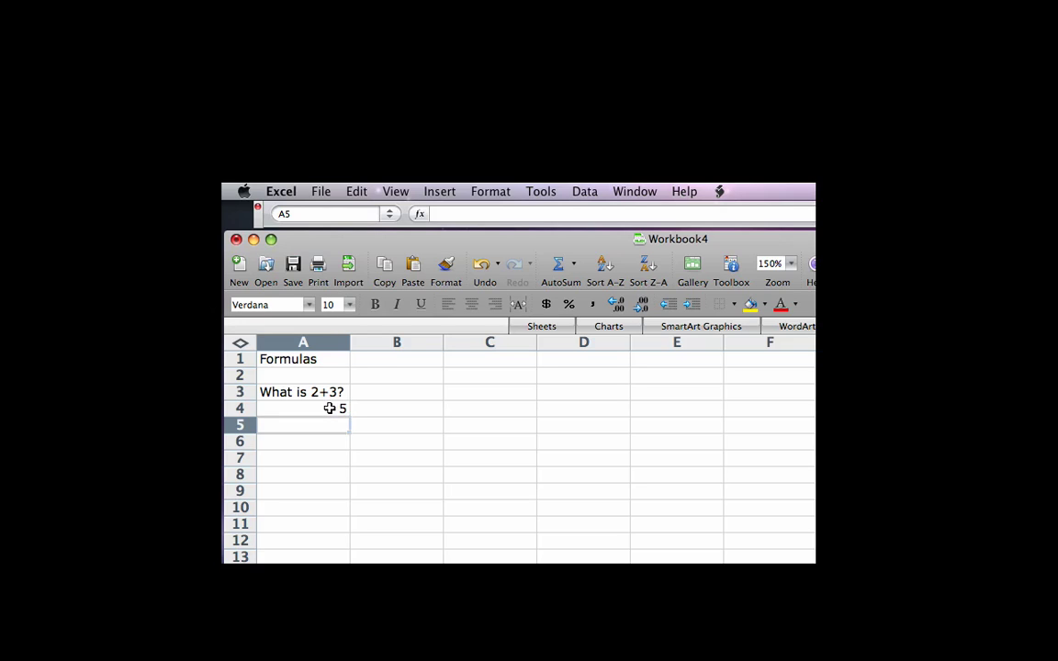
left_click(330, 408)
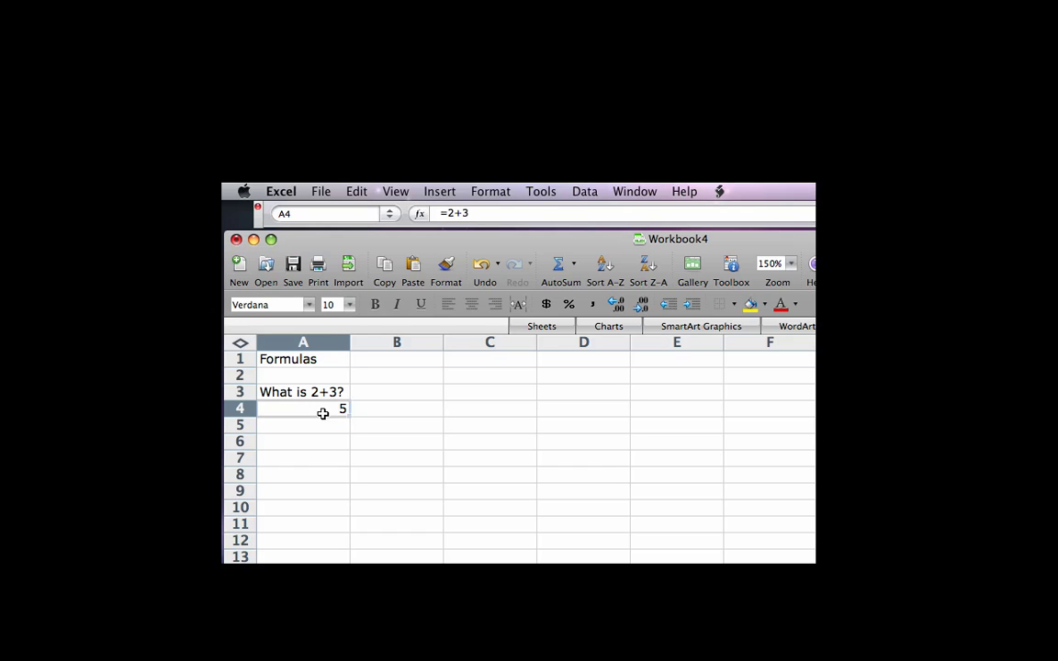
left_click(316, 430)
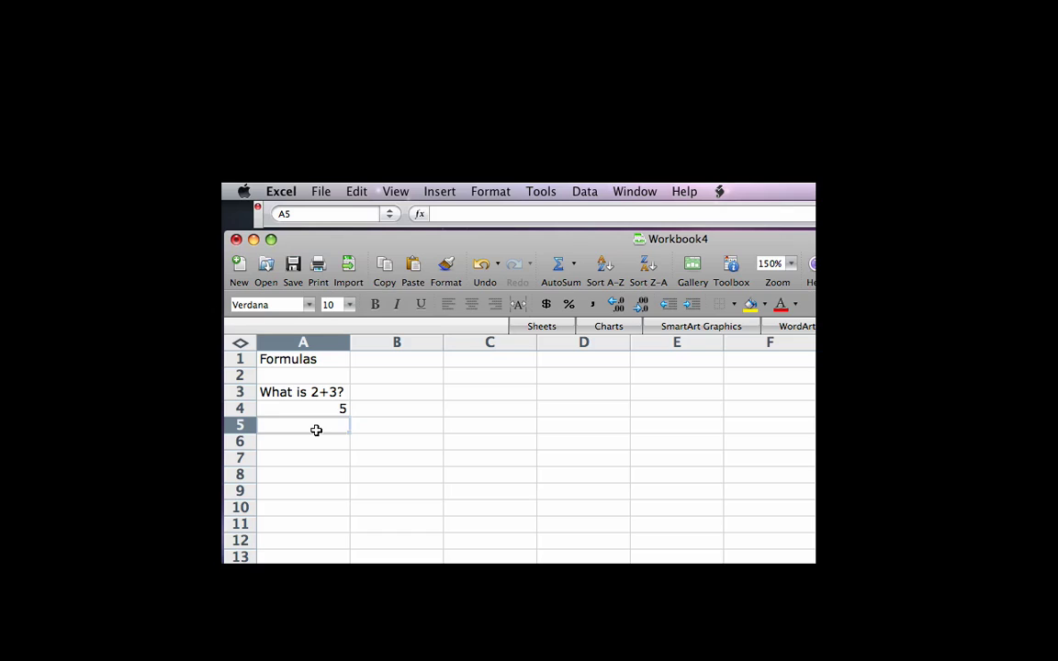
Enter =7^3 in A5, showing 343, and check its formula.
type("=")
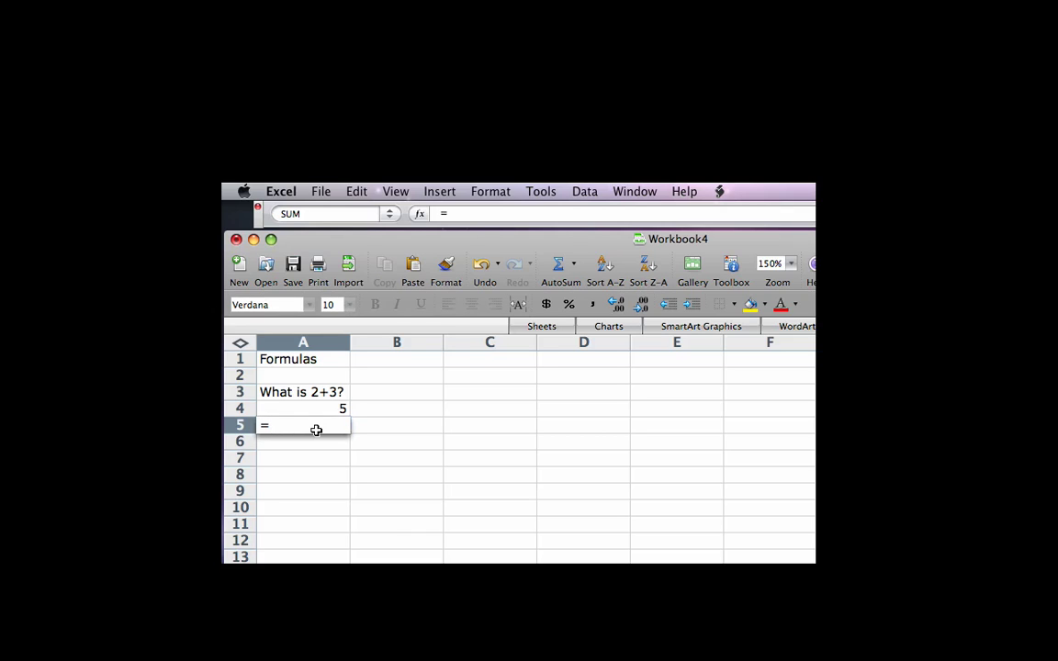
type("7")
type("^3")
key("Return")
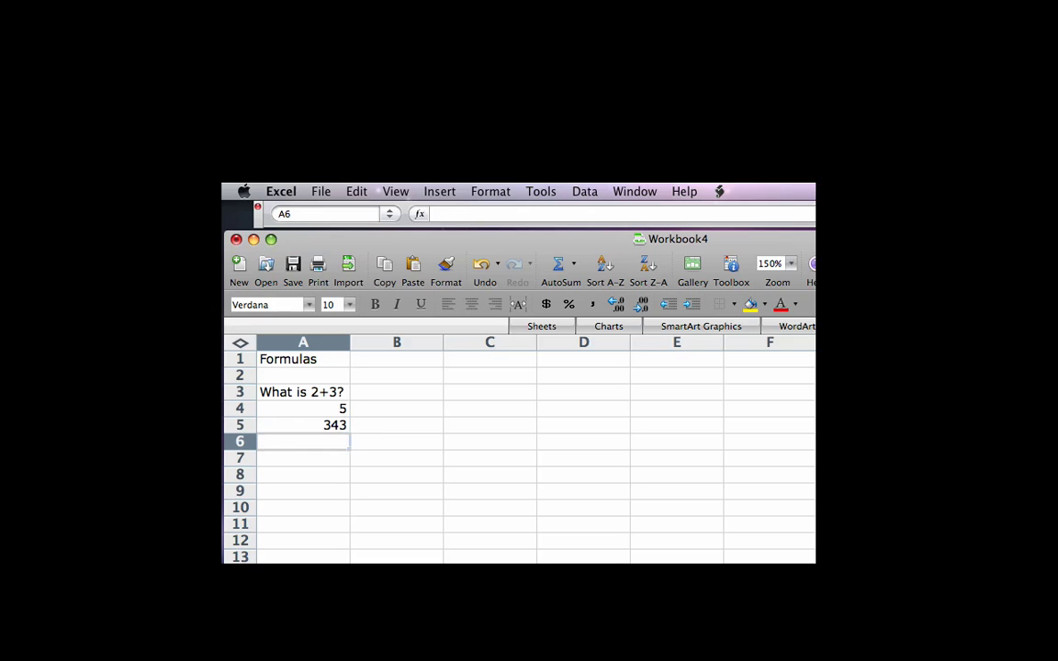
left_click(303, 424)
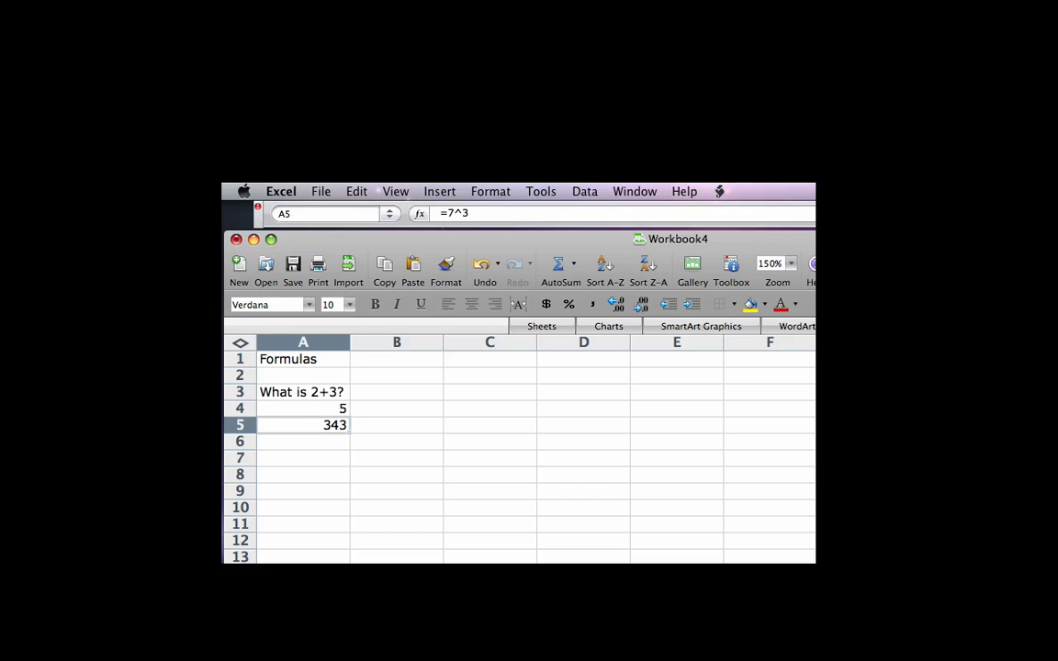
key("Down")
key("Down")
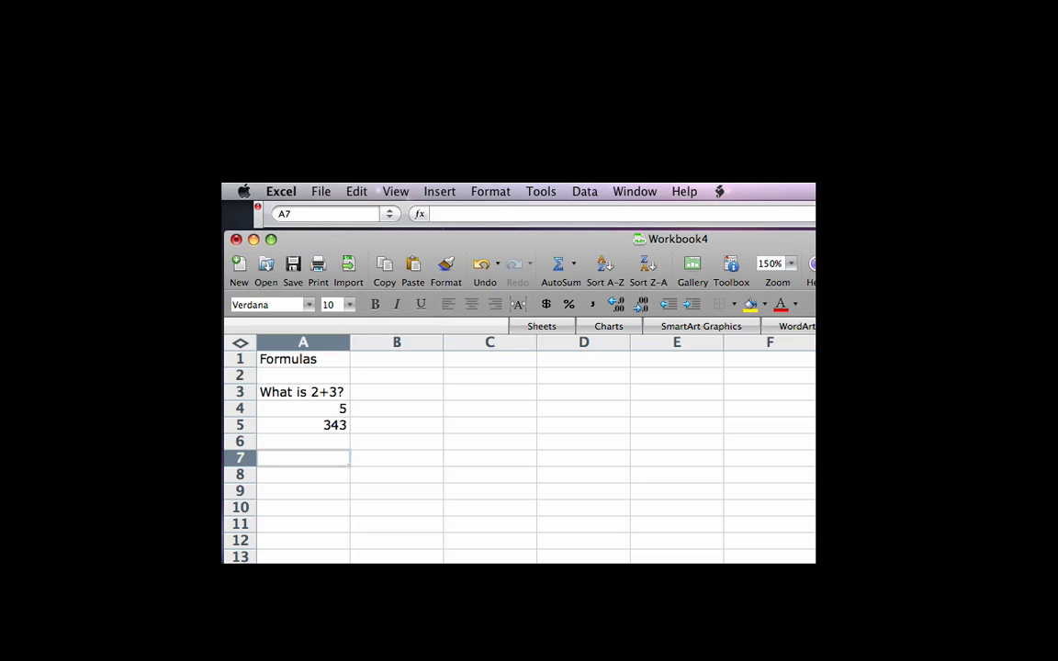
Enter =100/1+0.05^2 in A7, which gives 100.0025, and review it.
type("=")
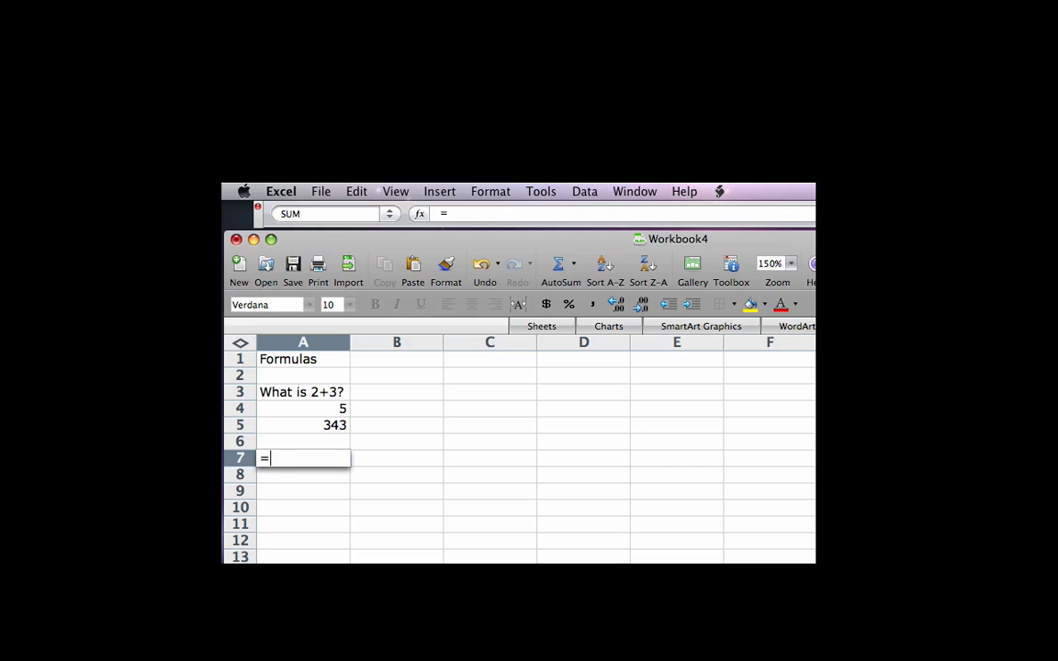
type("100/1+0.05^2")
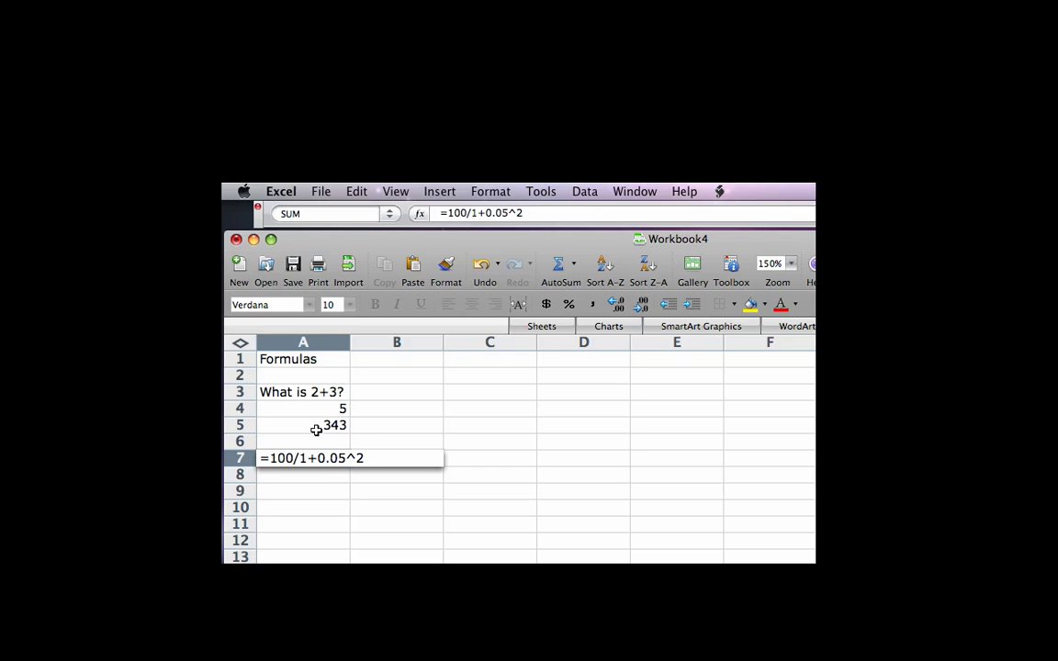
key("Return")
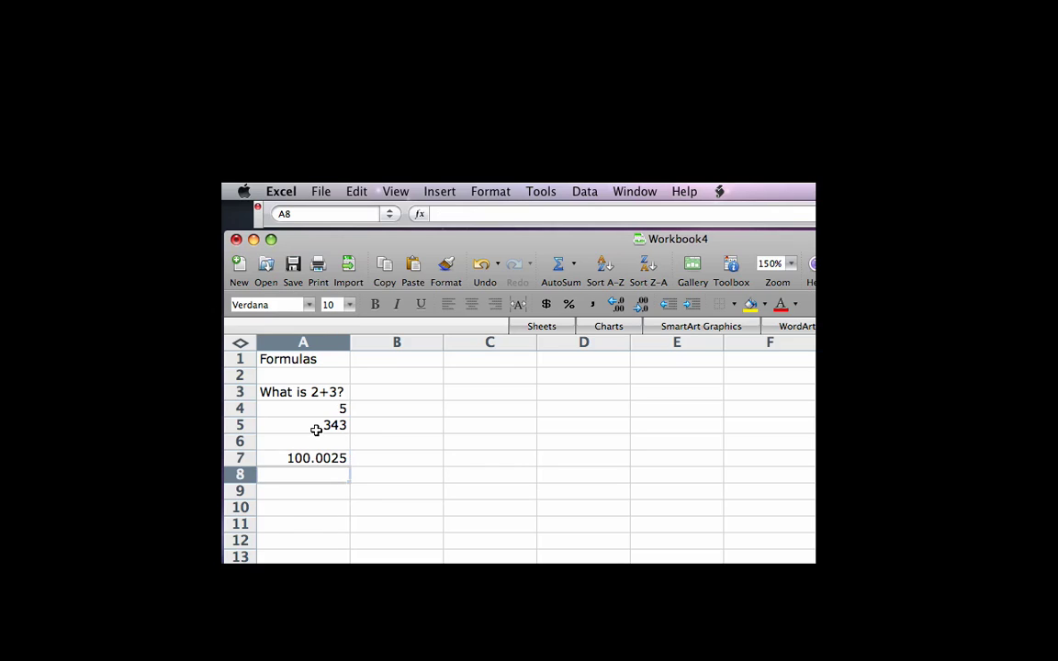
key("Up")
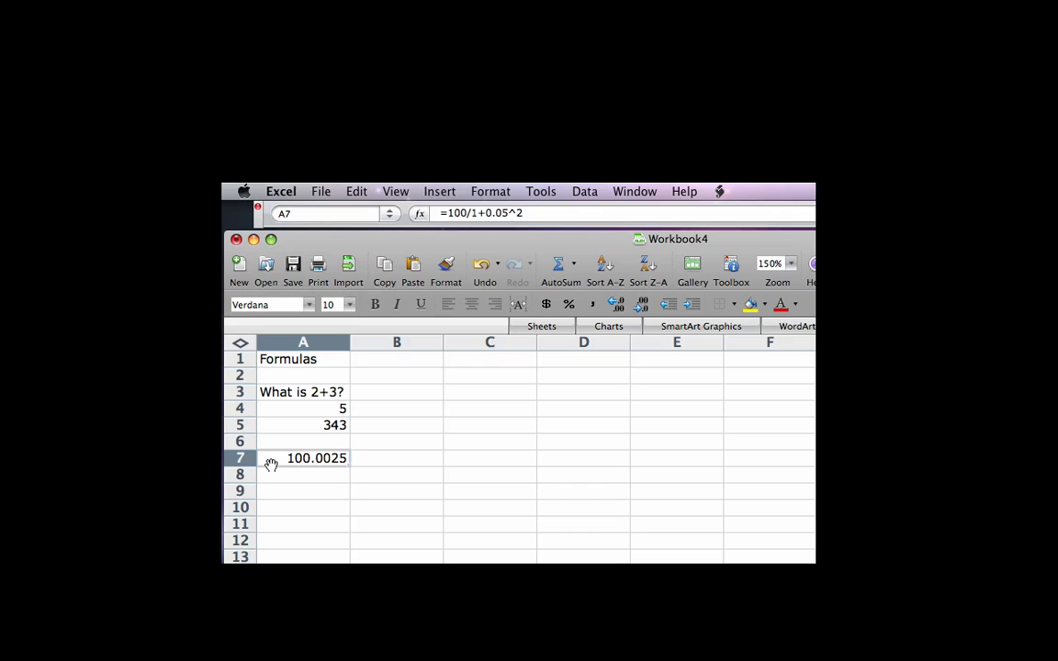
key("Return")
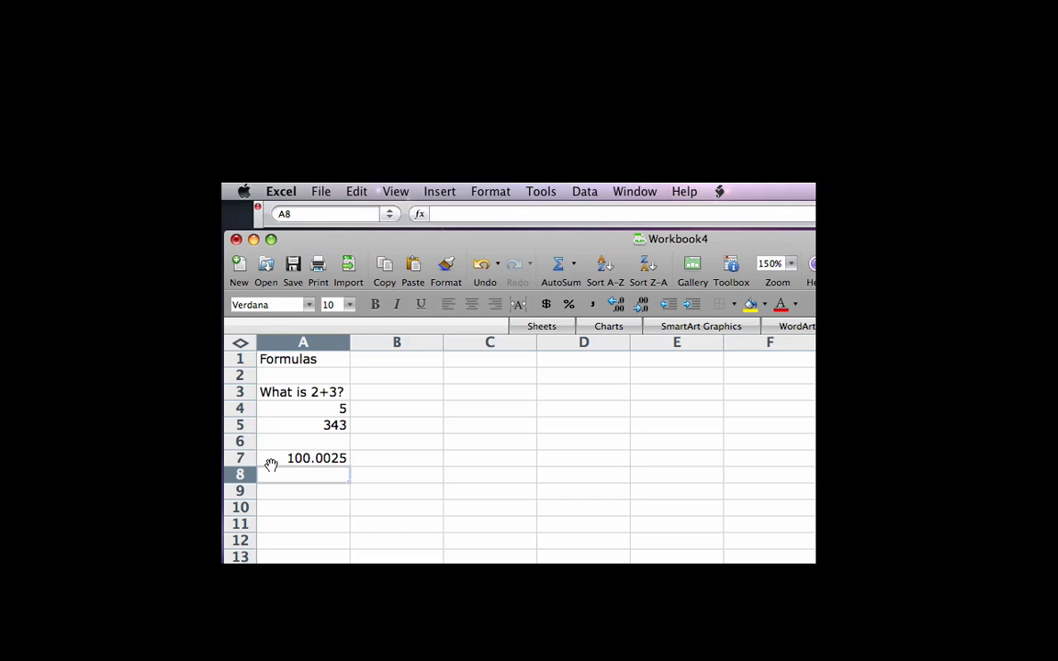
Enter the parenthesised formula =100/(1+0.05)^2 in A8, showing 90.7029478.
type("=")
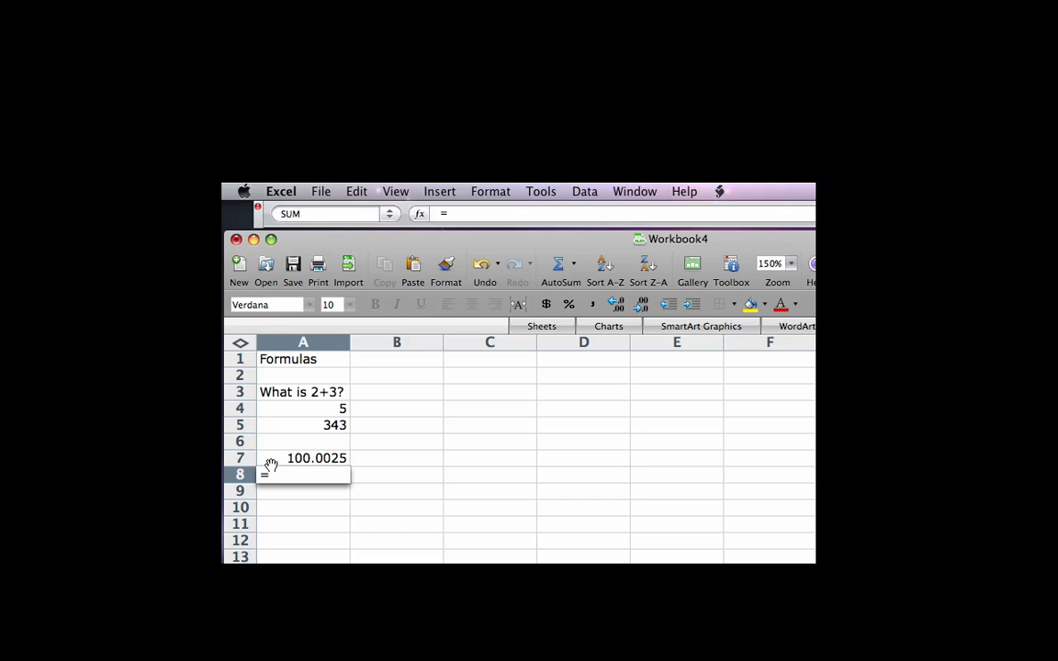
type("100/(")
left_click(270, 463)
type("1+0.05)")
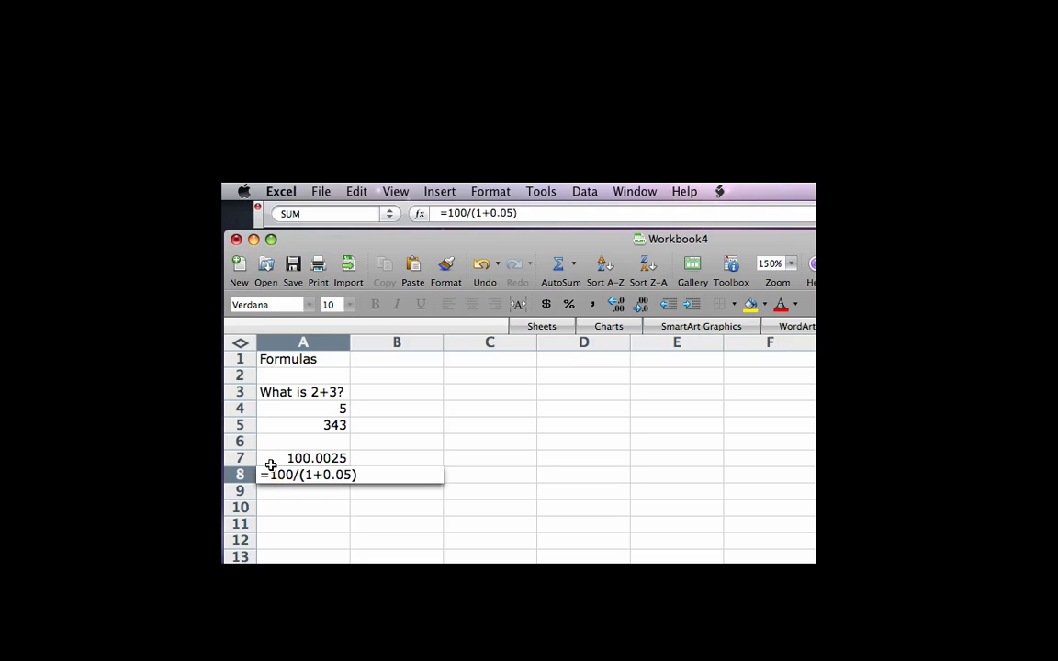
type("^2")
key("Return")
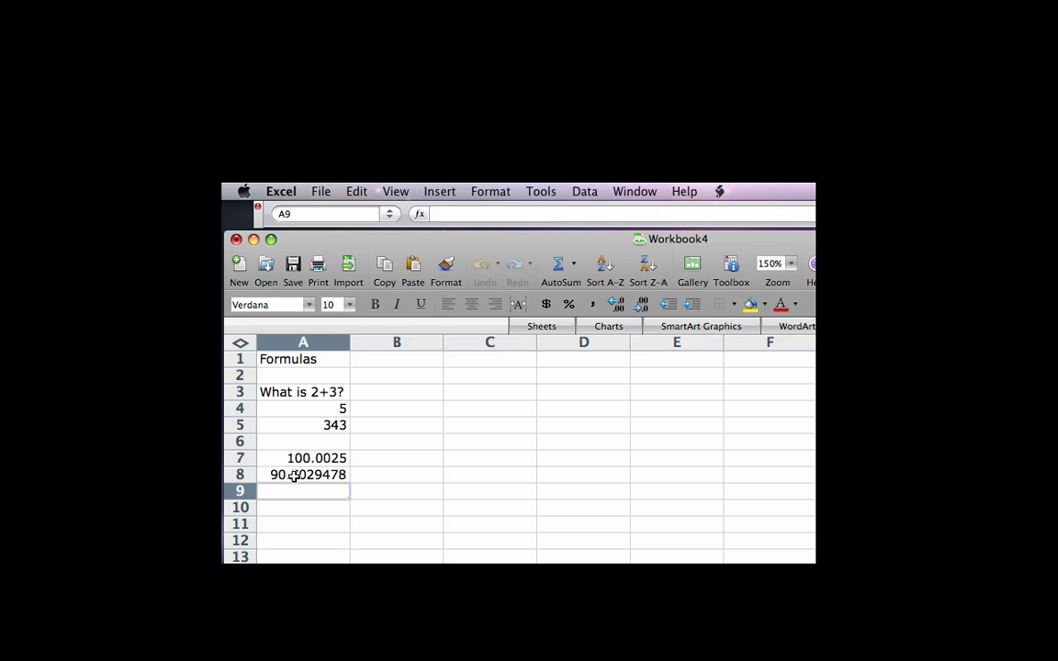
left_click(292, 475)
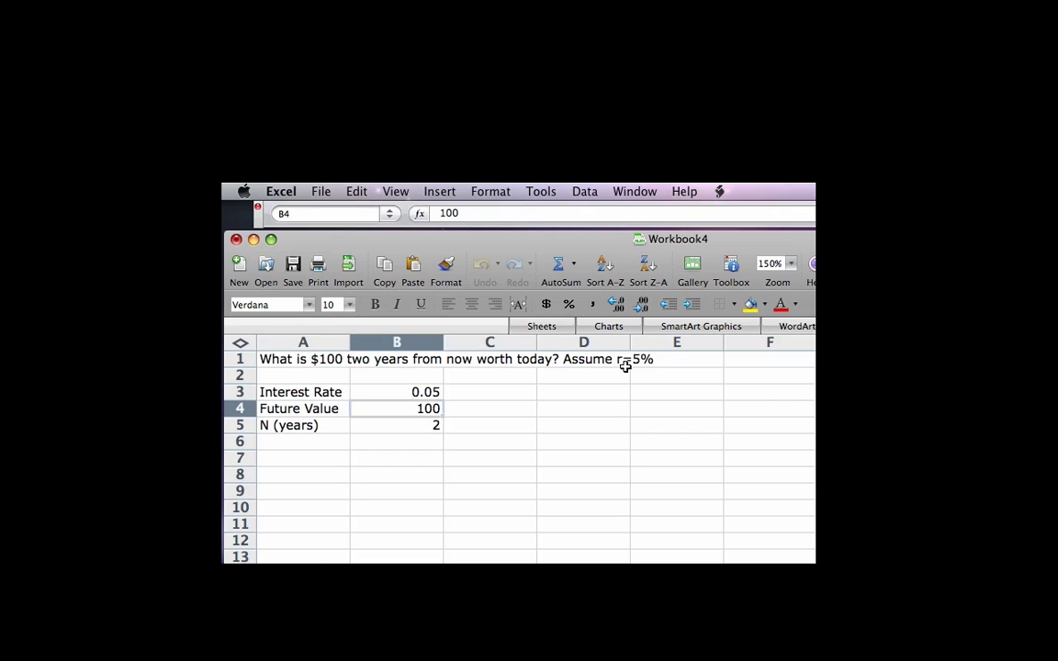
Label cell A7 'Present Value'.
left_click(308, 459)
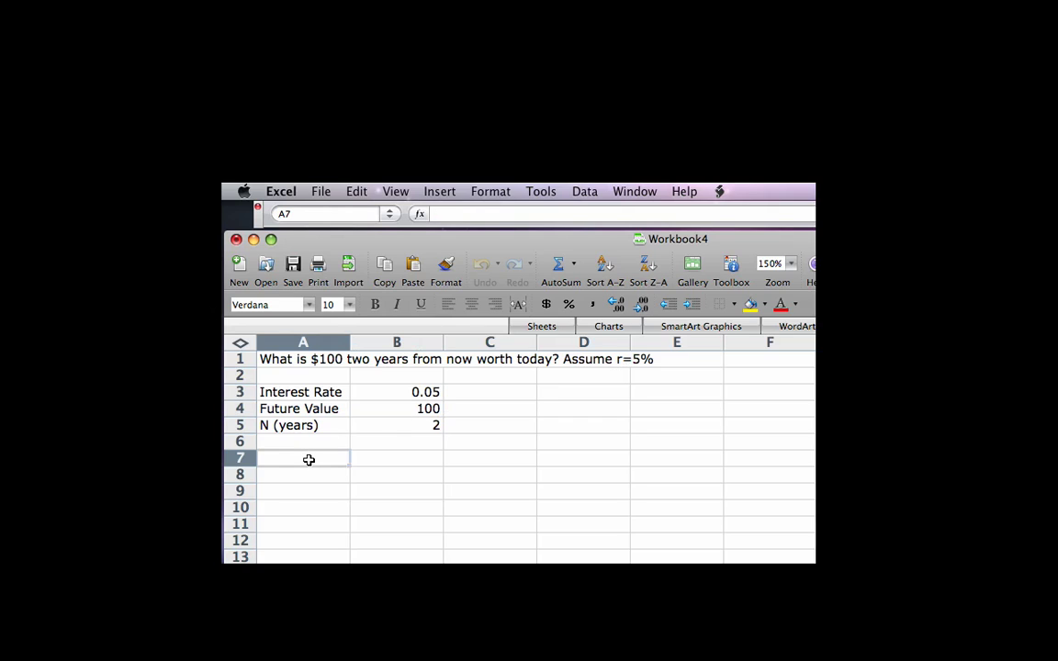
type("Present Val")
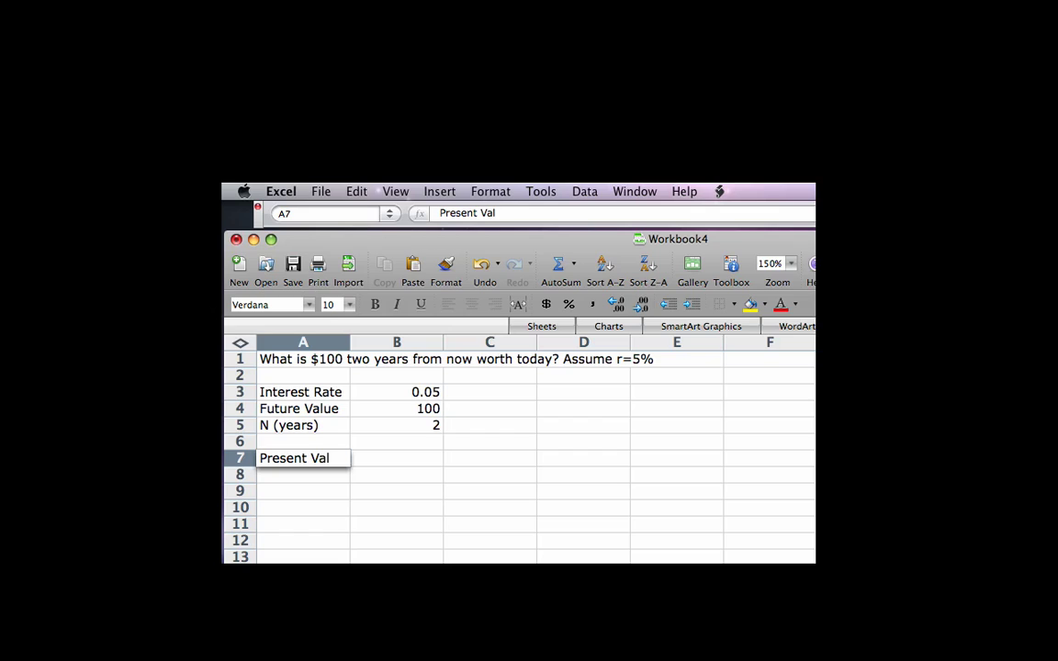
type("ue")
key("Tab")
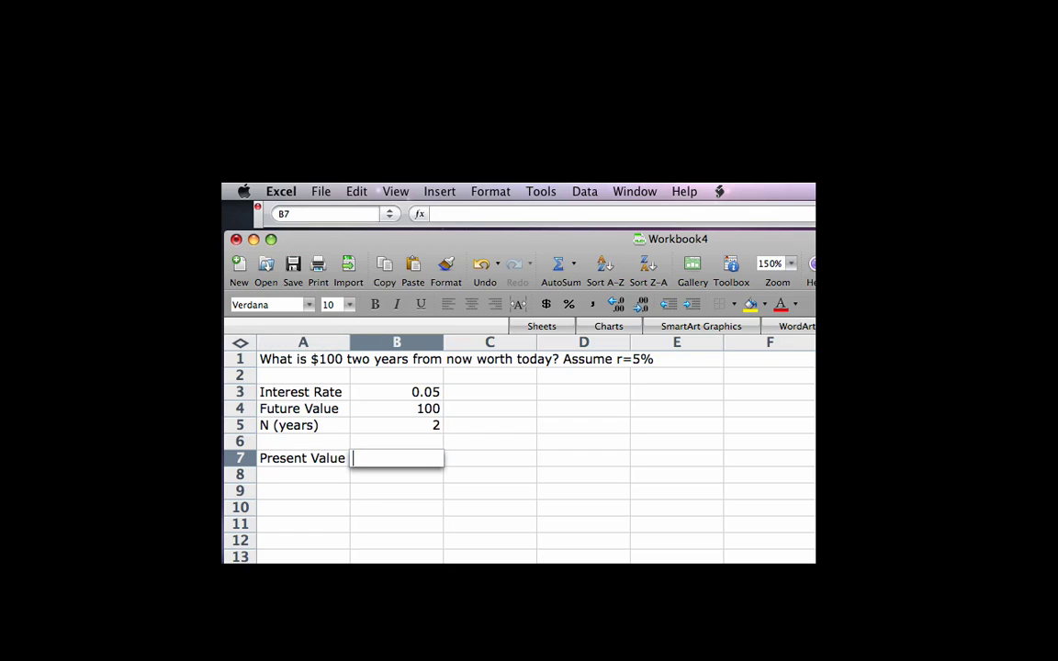
Enter =100/(1+0.05)^2 in B7, giving 90.7029478, and reselect it to view the formula.
type("=")
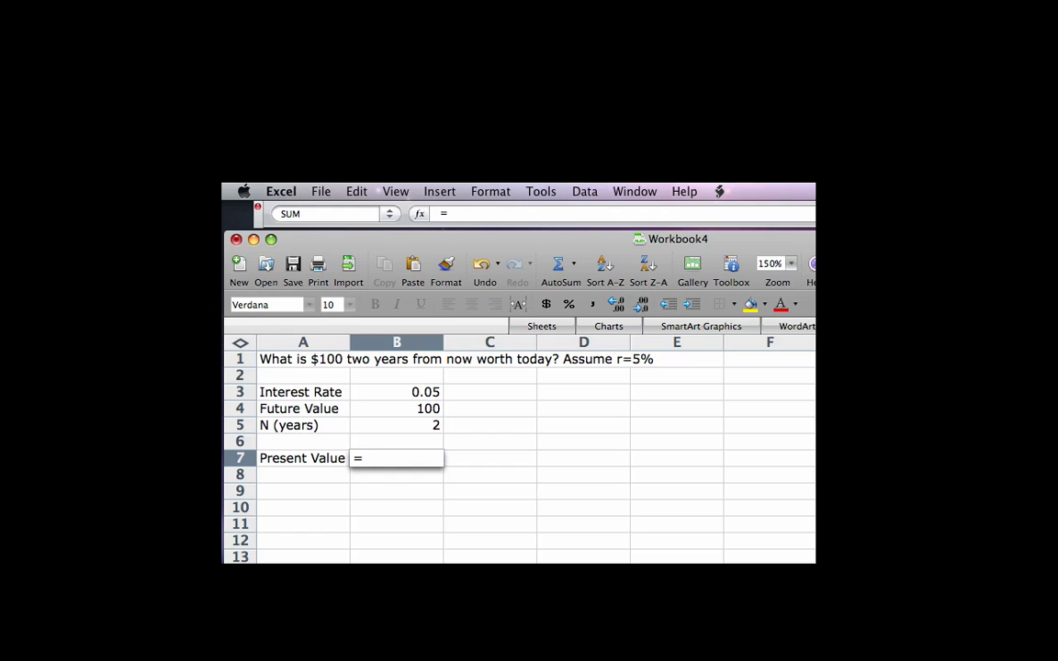
type("100/")
type("(")
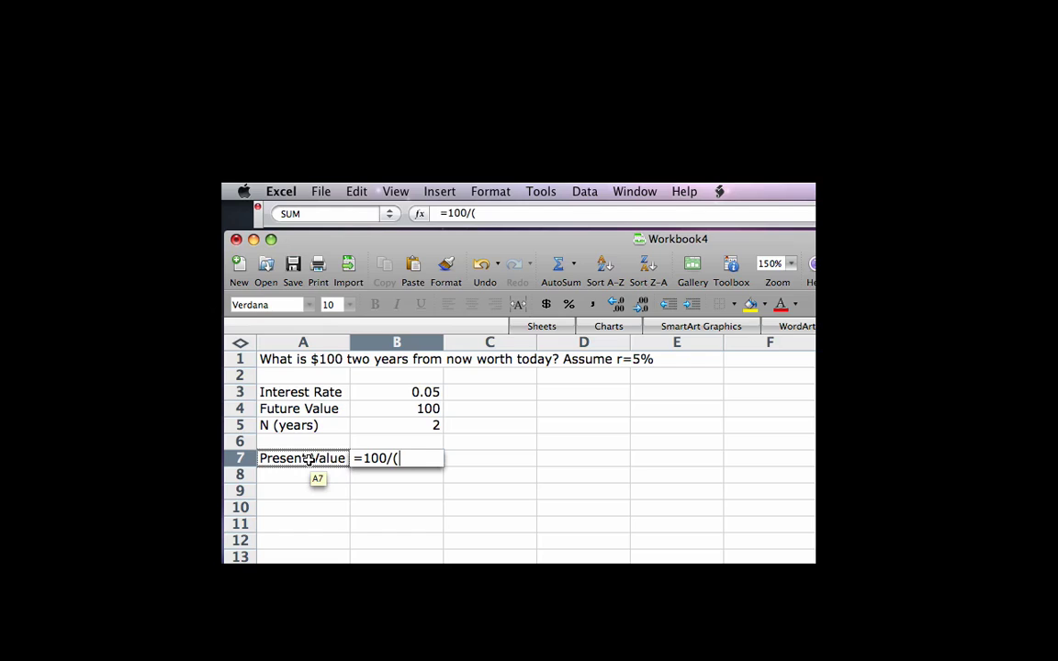
type("1+0.05")
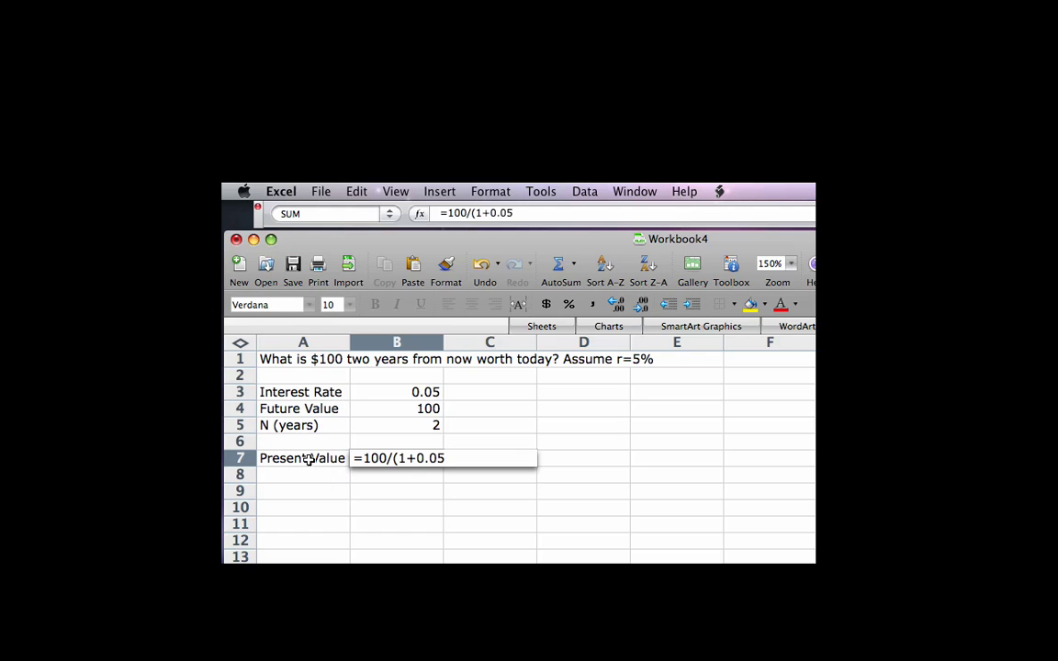
type(")^")
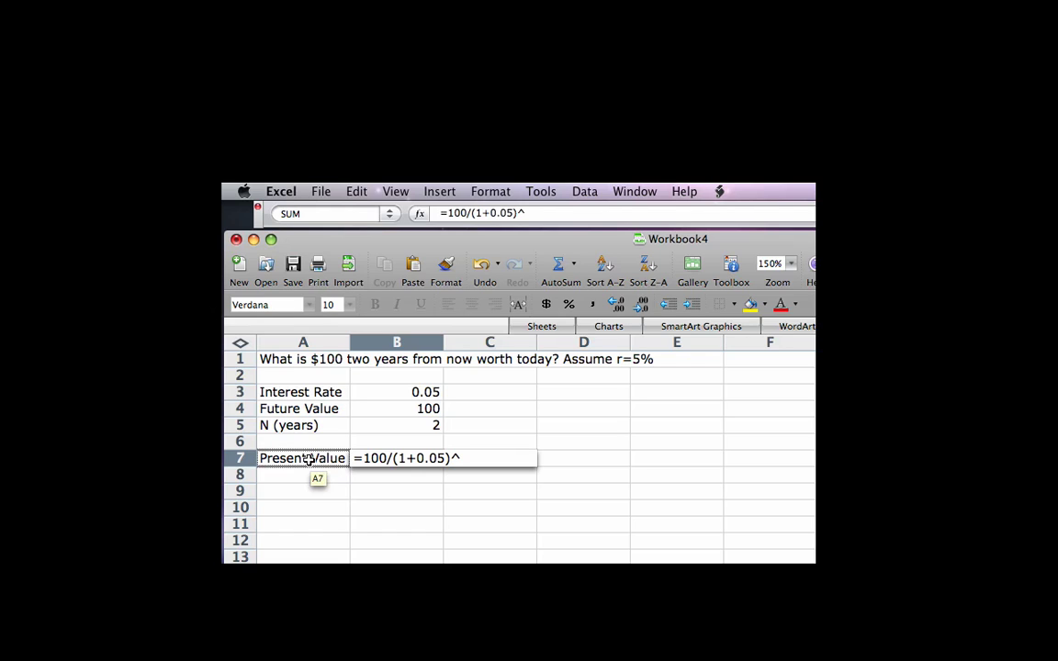
type("2")
key("Return")
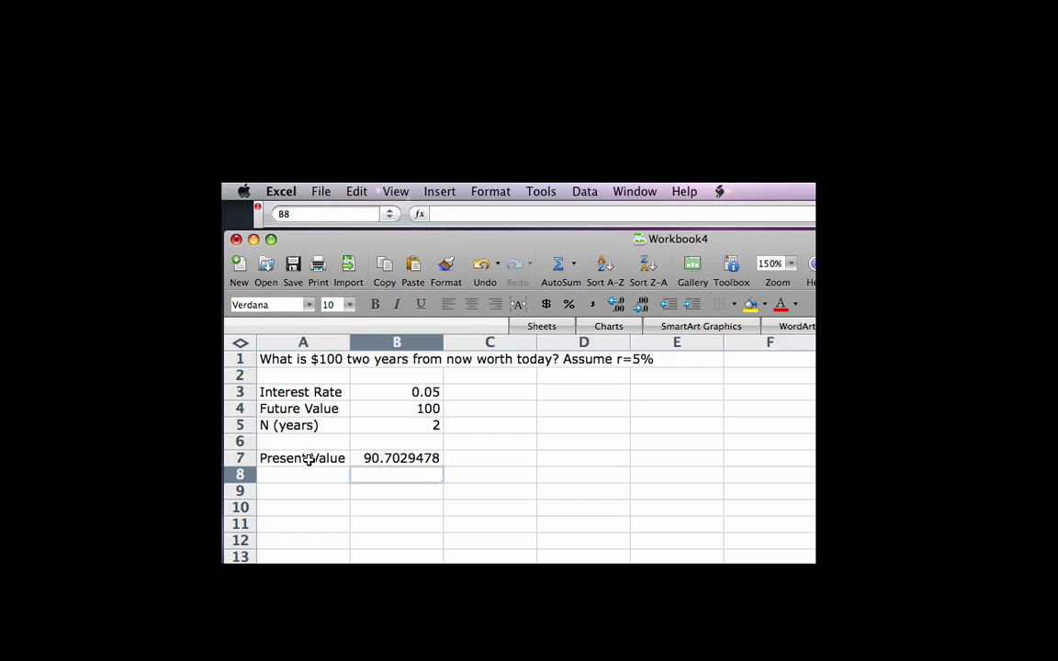
key("Up")
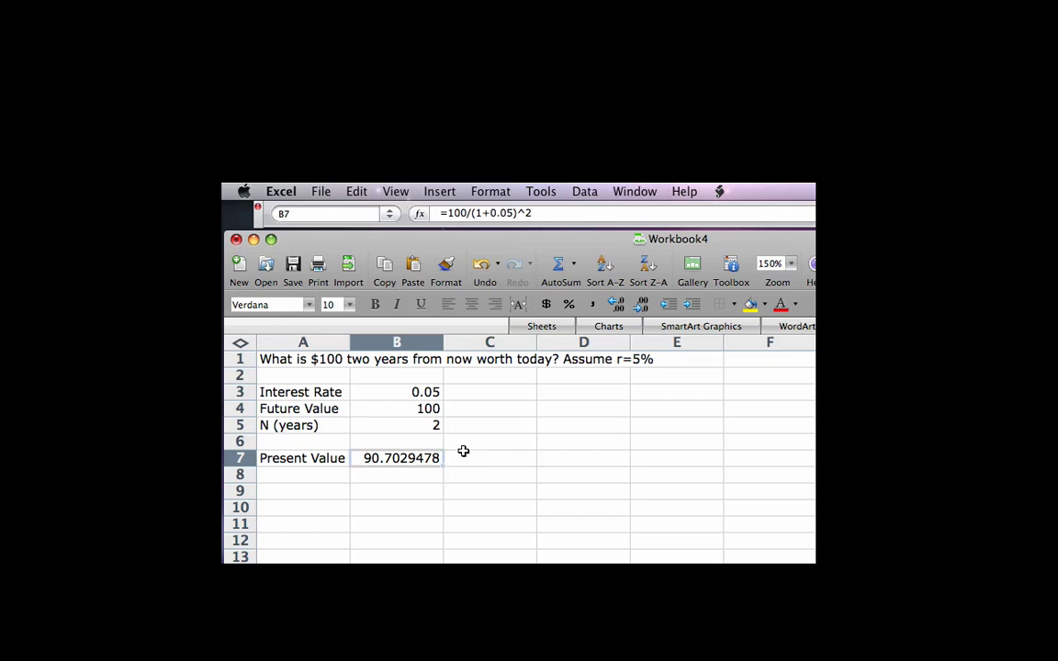
left_click(381, 470)
left_click(383, 458)
Enter =100/(1+0.1)^2 in D7 for a 10% rate, giving 82.6446281, and check its formula.
left_click(572, 458)
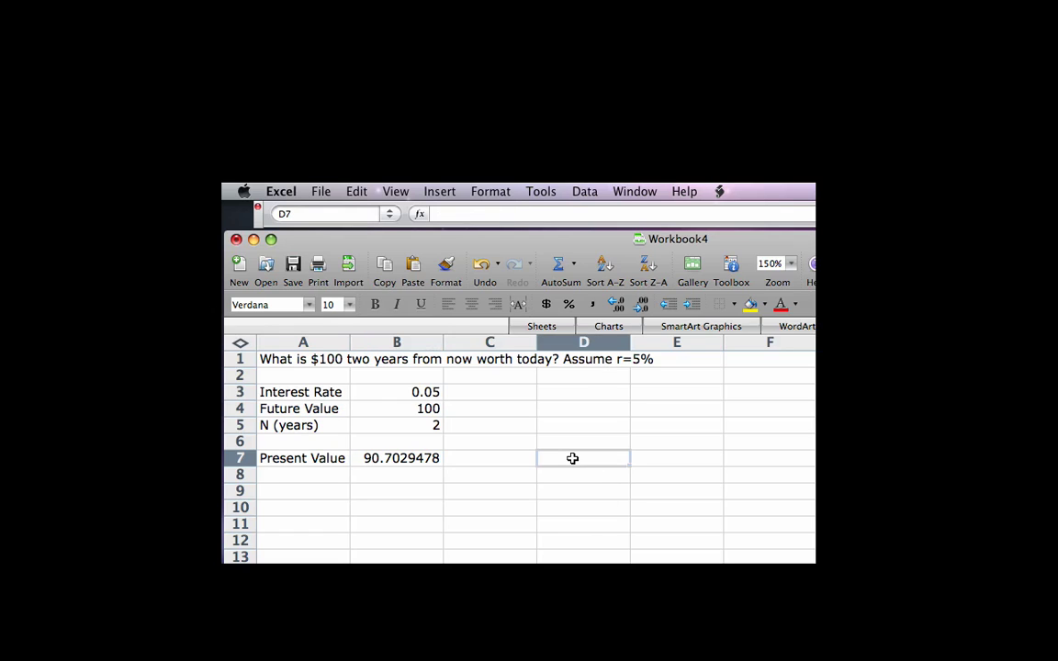
type("=100")
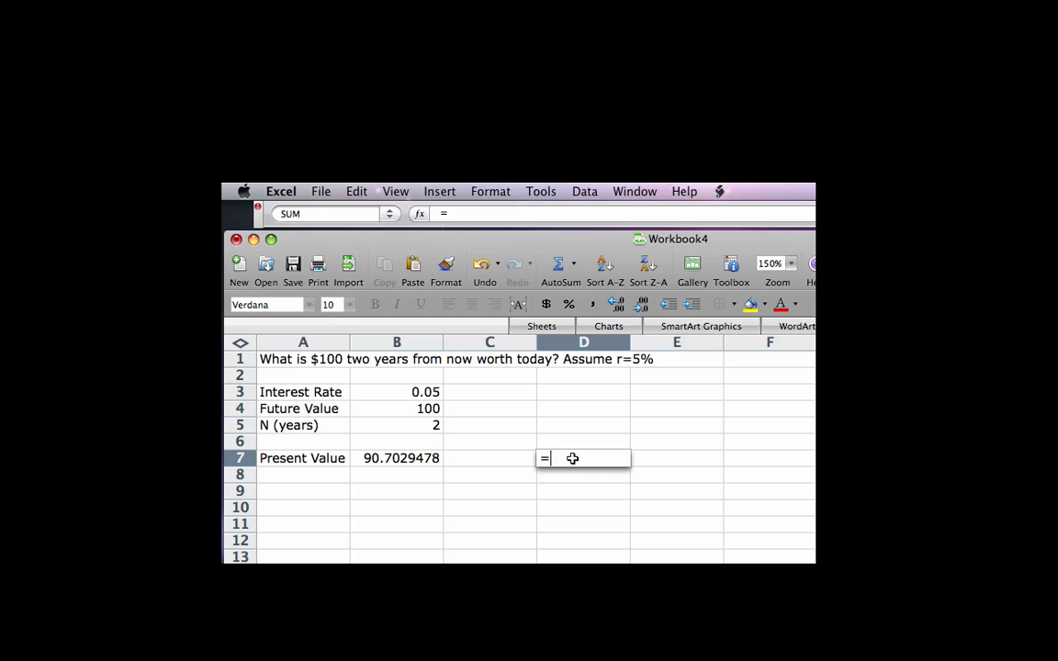
type("/(1+0")
type(".1")
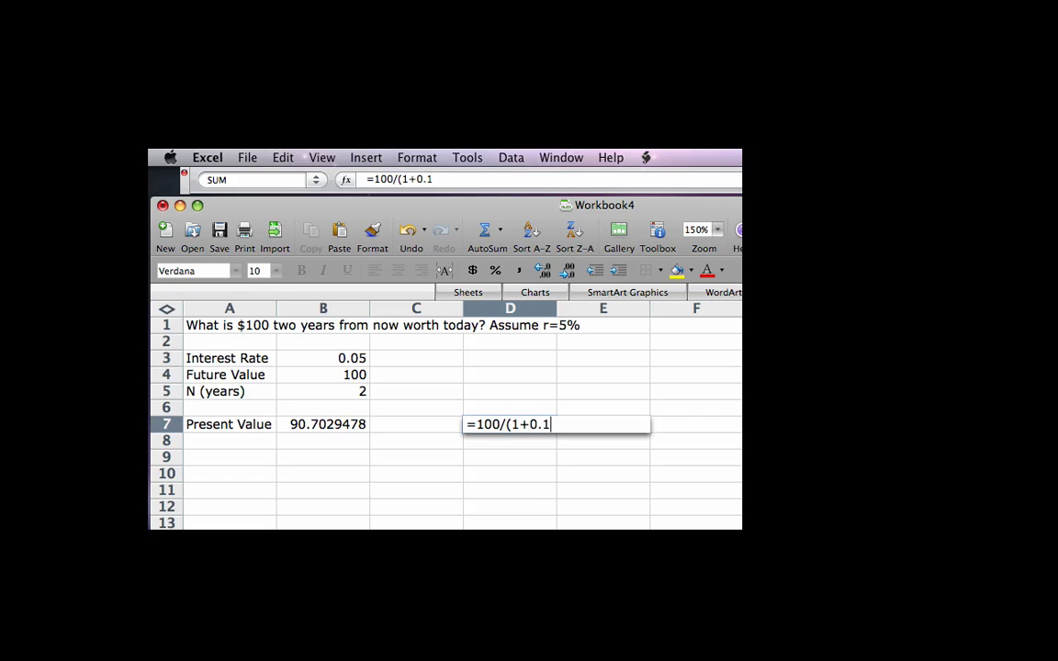
type(")^2")
key("Return")
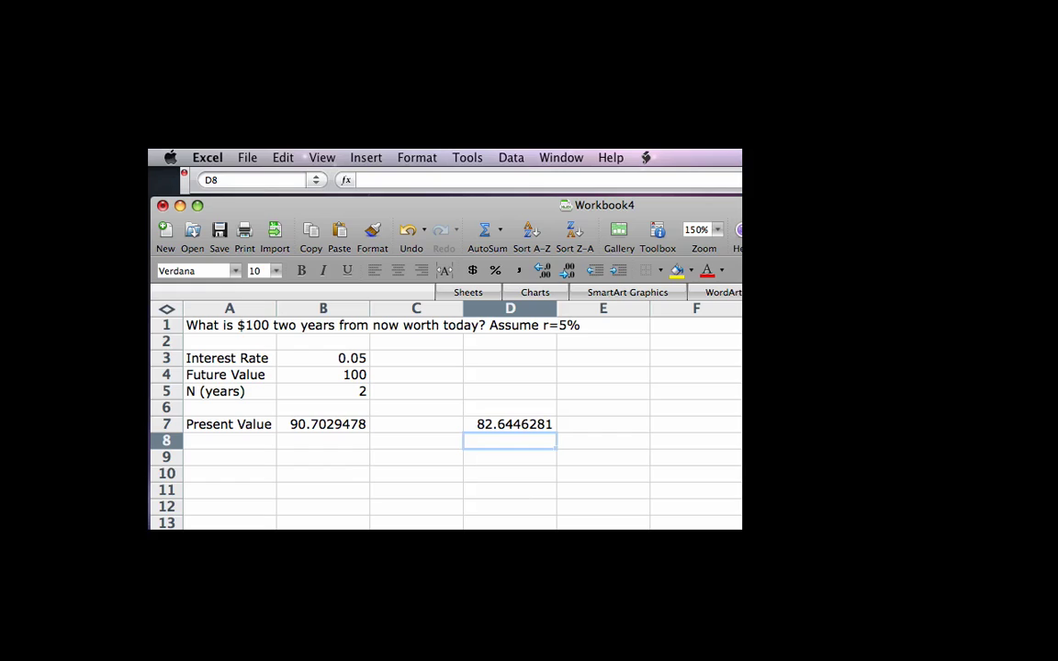
left_click(505, 424)
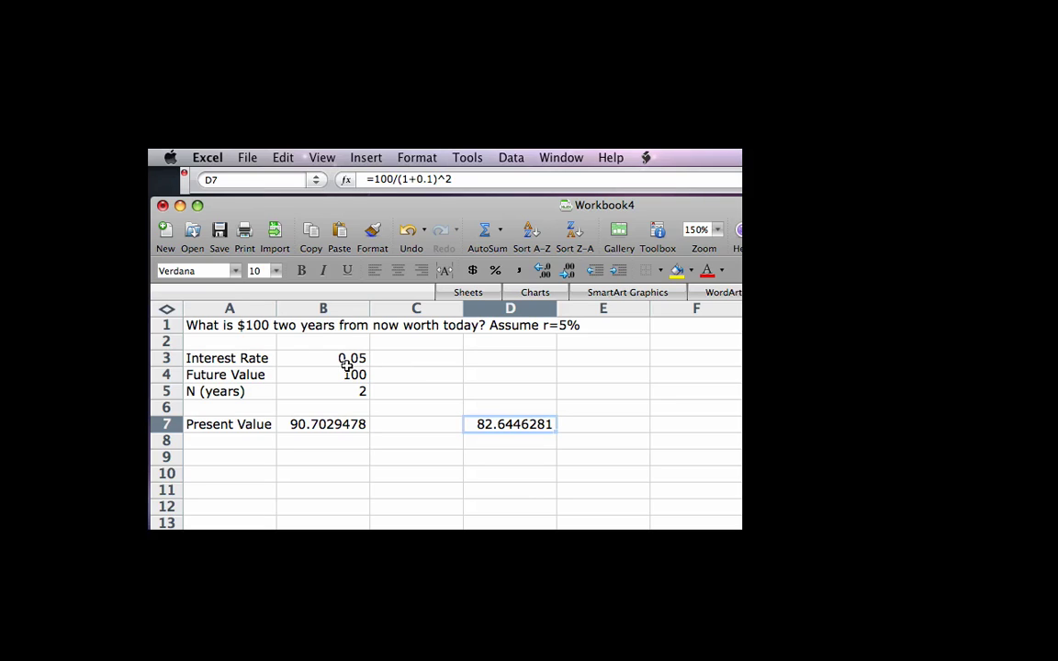
Label cell A9 'Present Value (w refs)'.
left_click(214, 447)
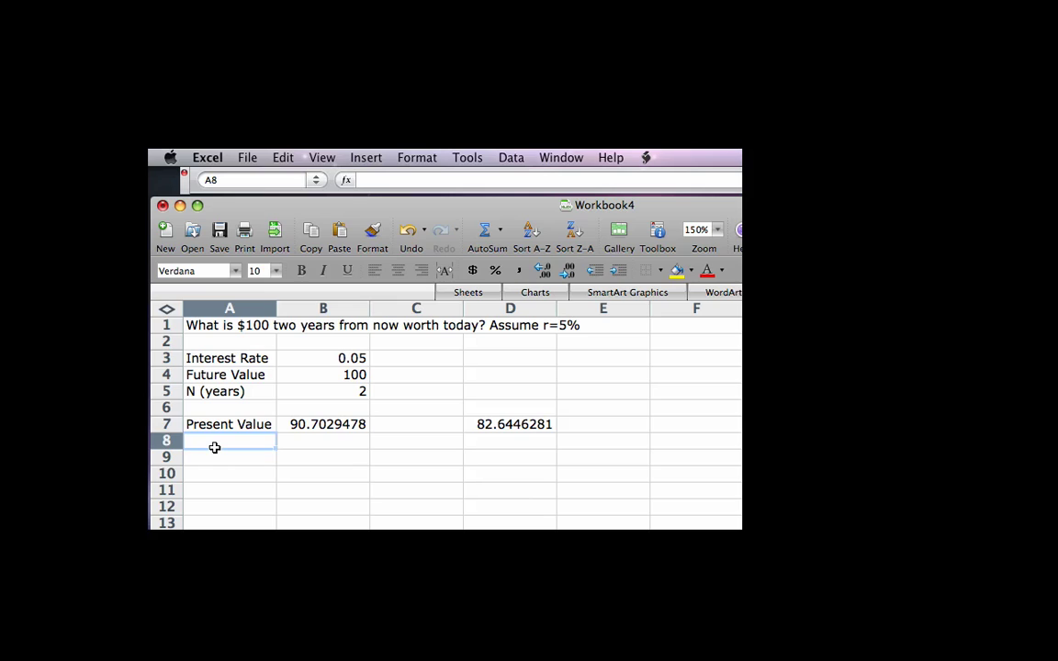
key("Return")
type("Prse")
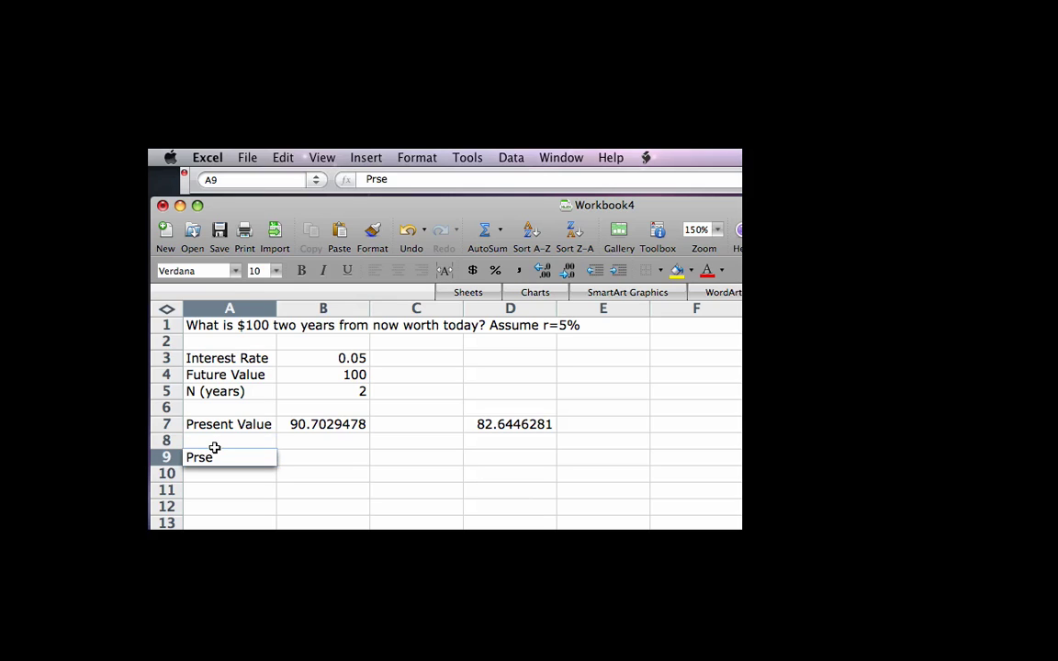
key("BackSpace")
key("BackSpace")
type("esent Valu")
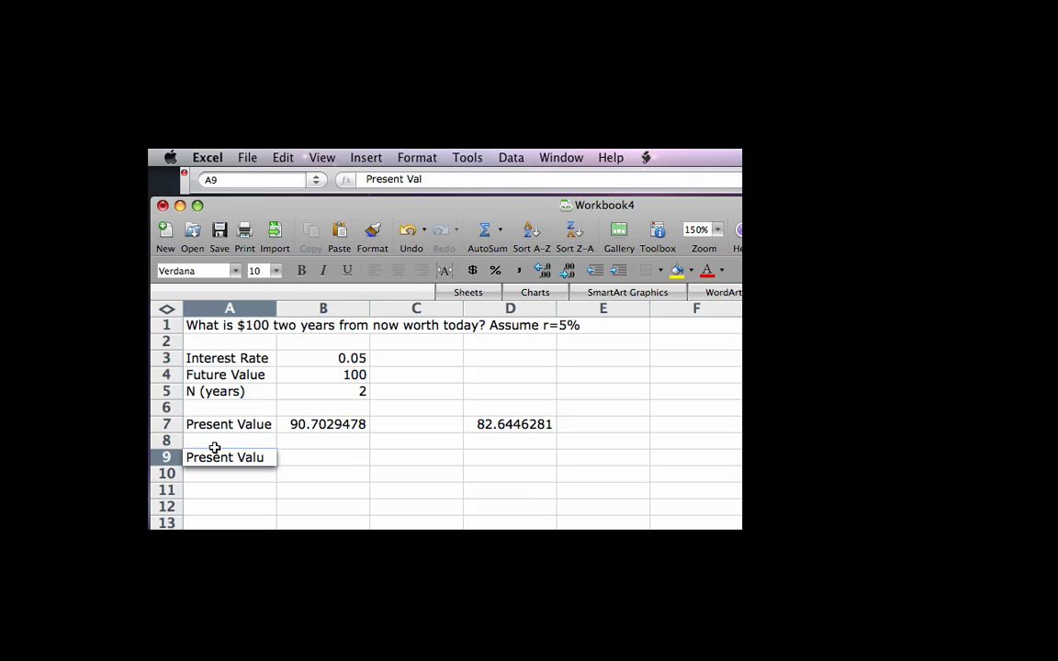
type("e (w ref")
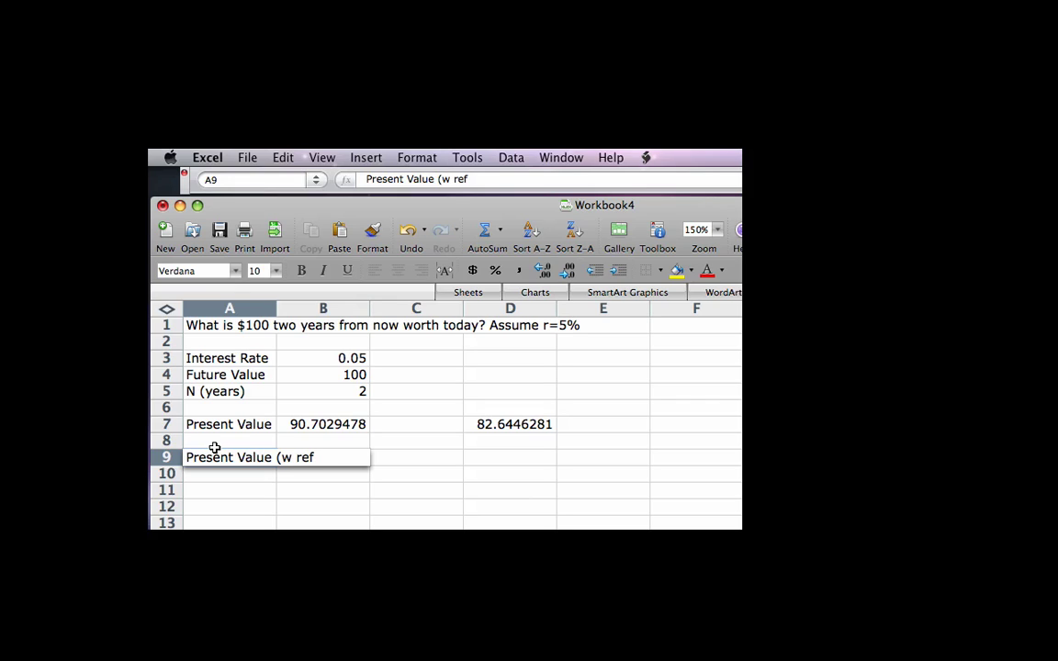
type("s)")
left_click(232, 492)
Widen column A to fit the label and begin a formula in B9.
left_click_drag(275, 309, 360, 313)
left_click(399, 458)
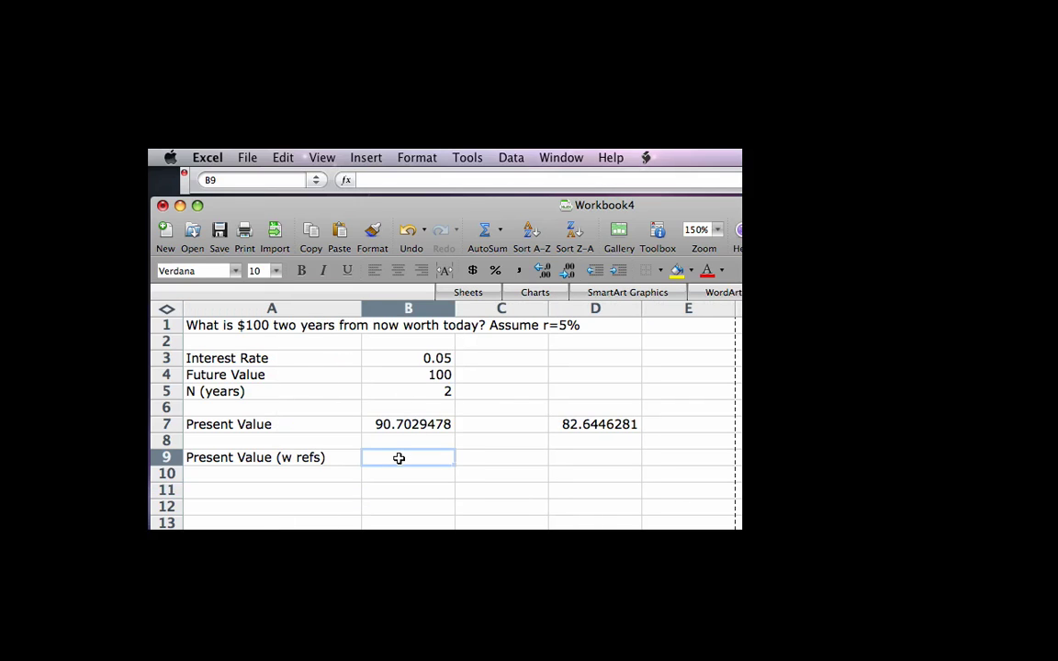
type("=")
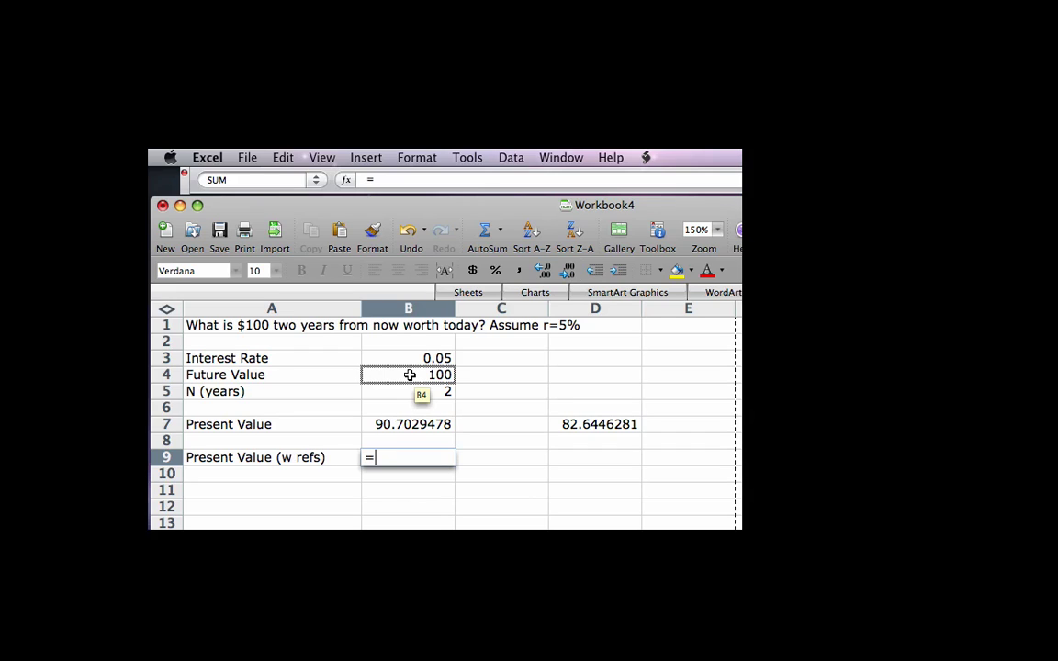
Complete B9 as =B4/(1+B3)^B5, showing a present value of 90.7029478.
type("B4")
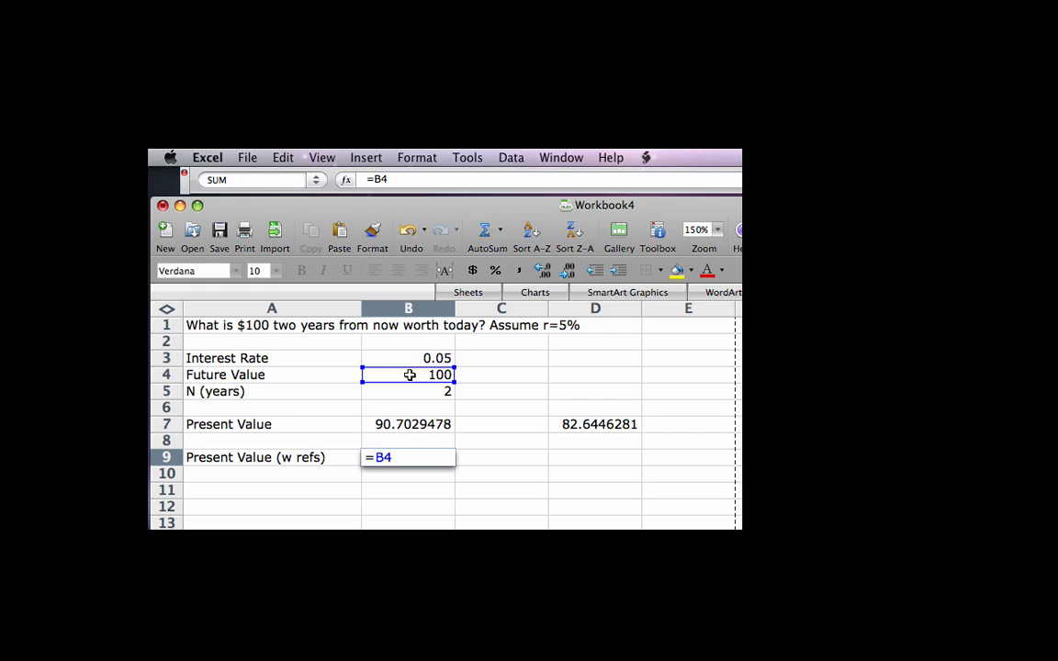
type("/(1+")
type("B3")
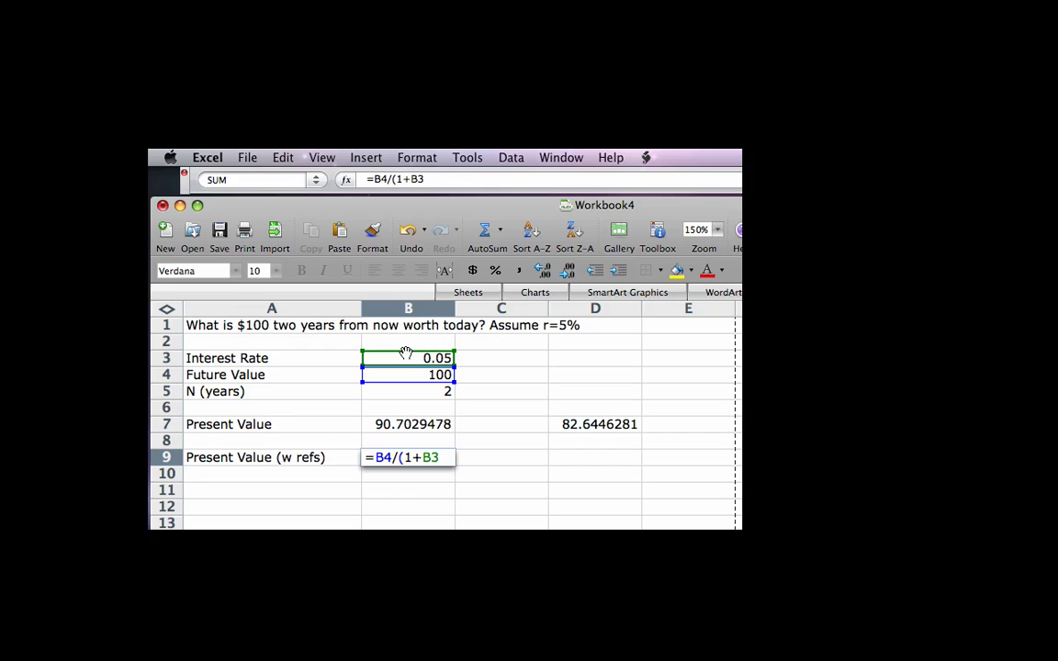
type(")^")
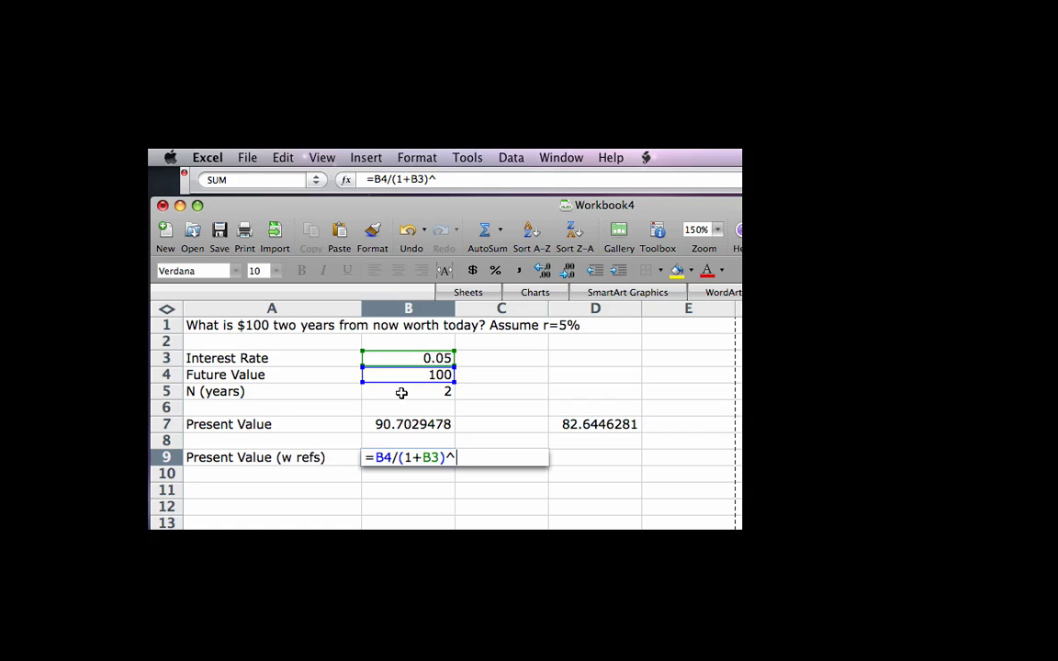
left_click(401, 392)
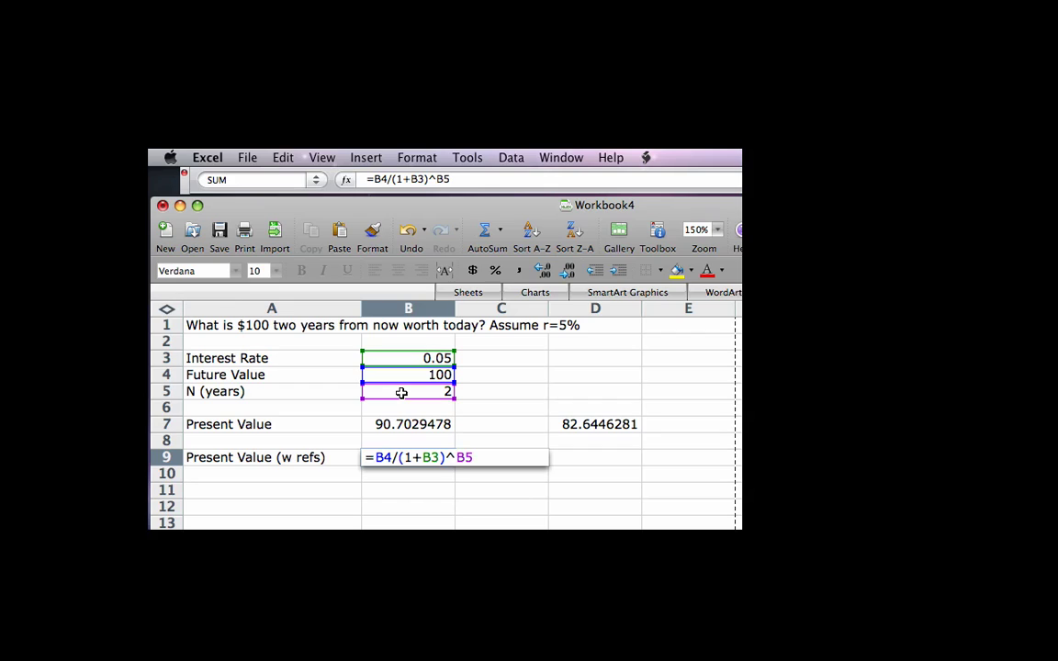
key("Return")
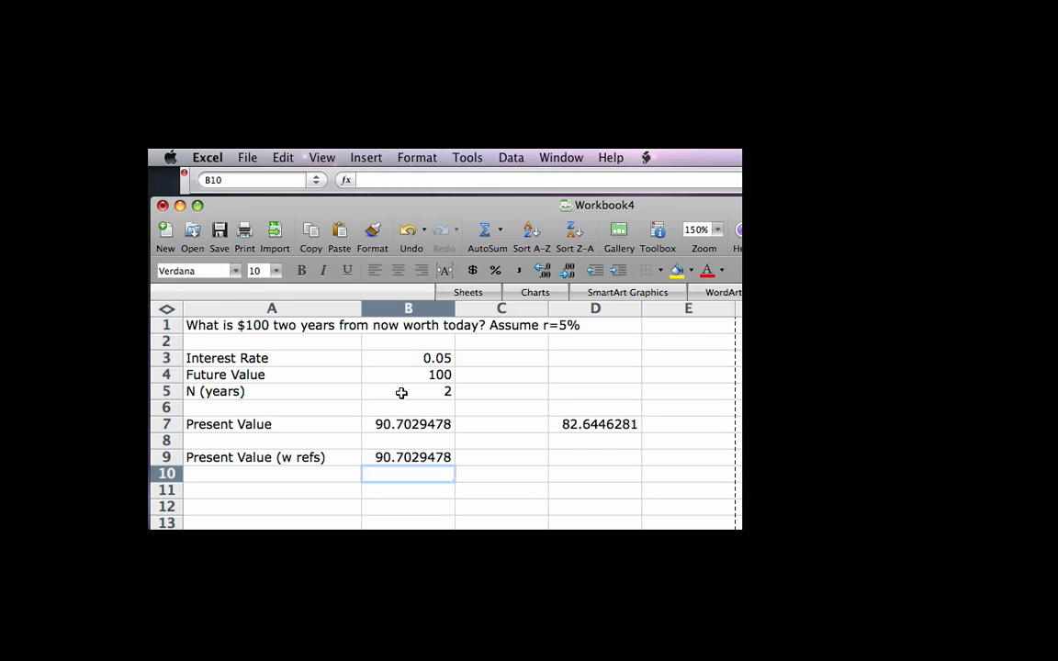
left_click(409, 424)
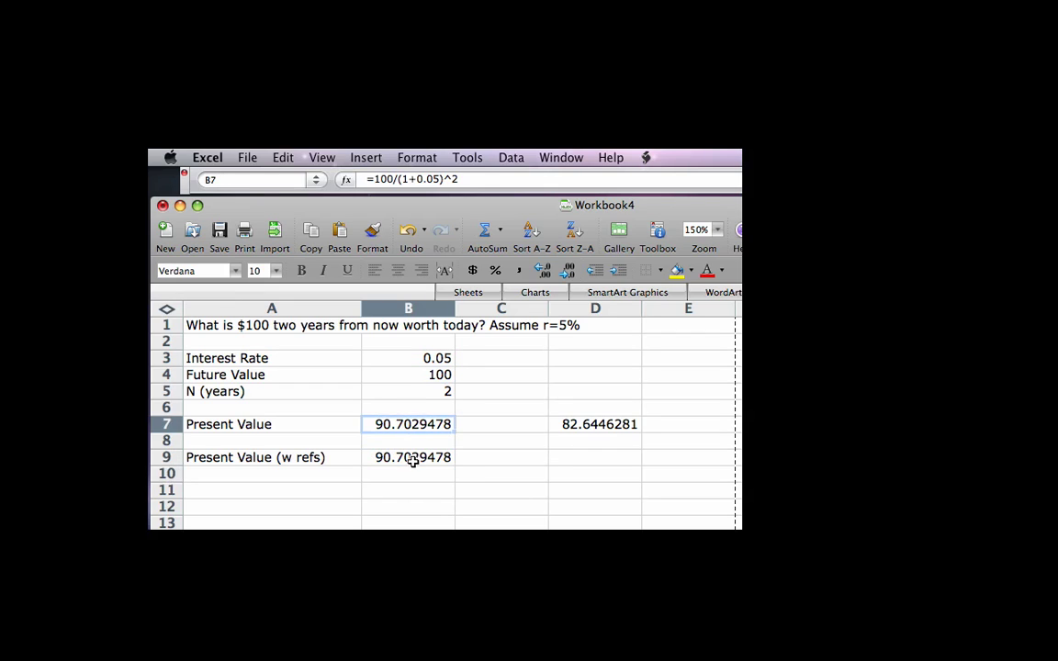
left_click(413, 456)
left_click(414, 427)
left_click(418, 458)
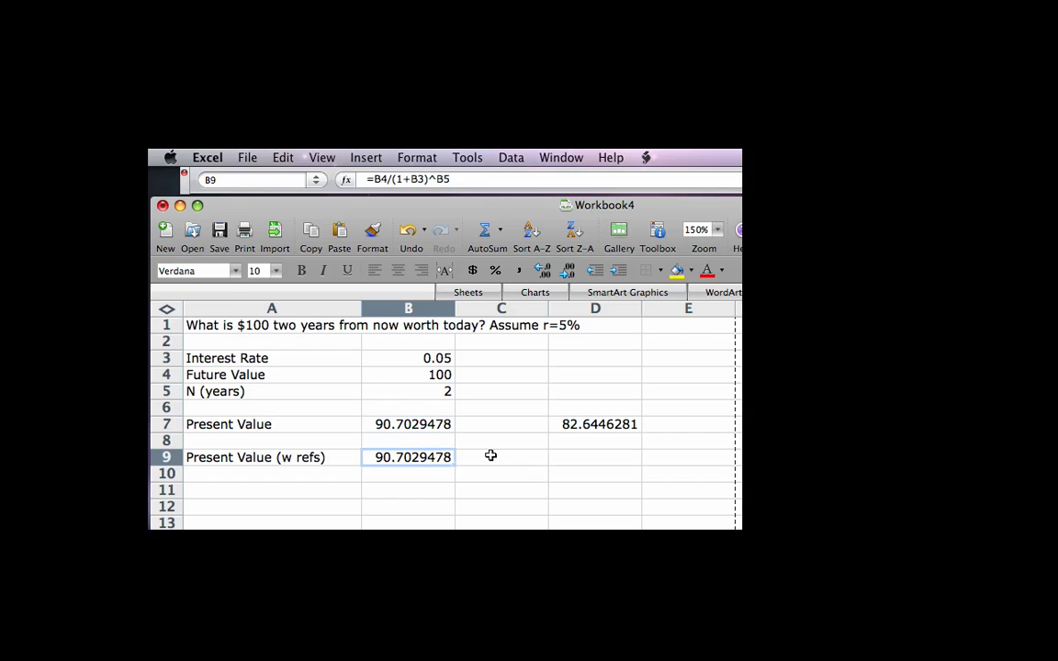
left_click(413, 430)
left_click(409, 459)
left_click(430, 428)
left_click(420, 454)
left_click(404, 427)
left_click(424, 453)
left_click(500, 373)
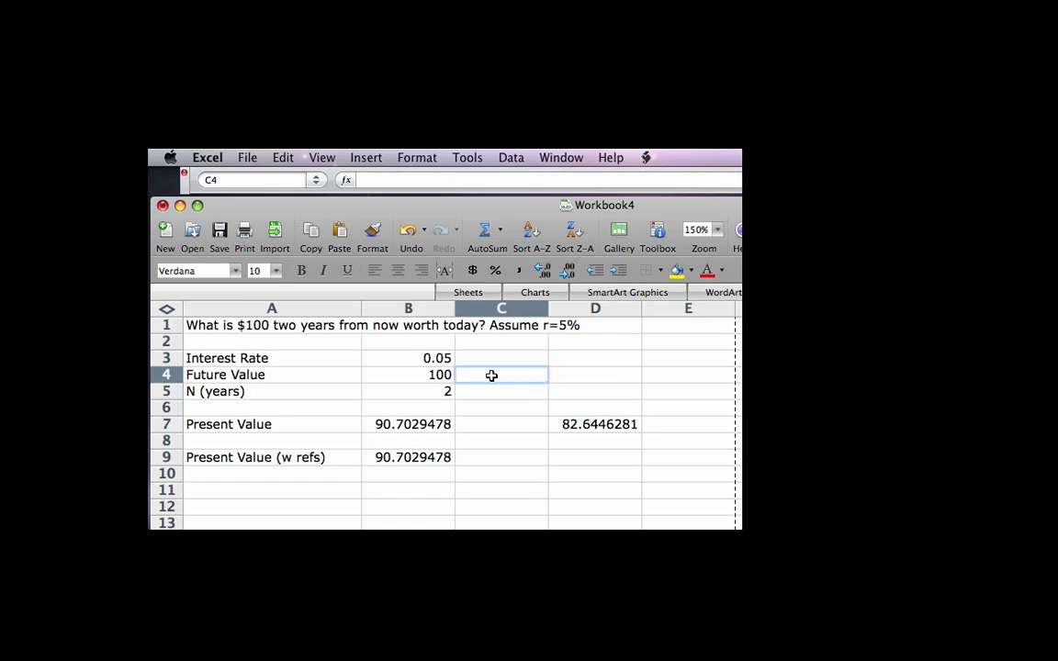
left_click(426, 358)
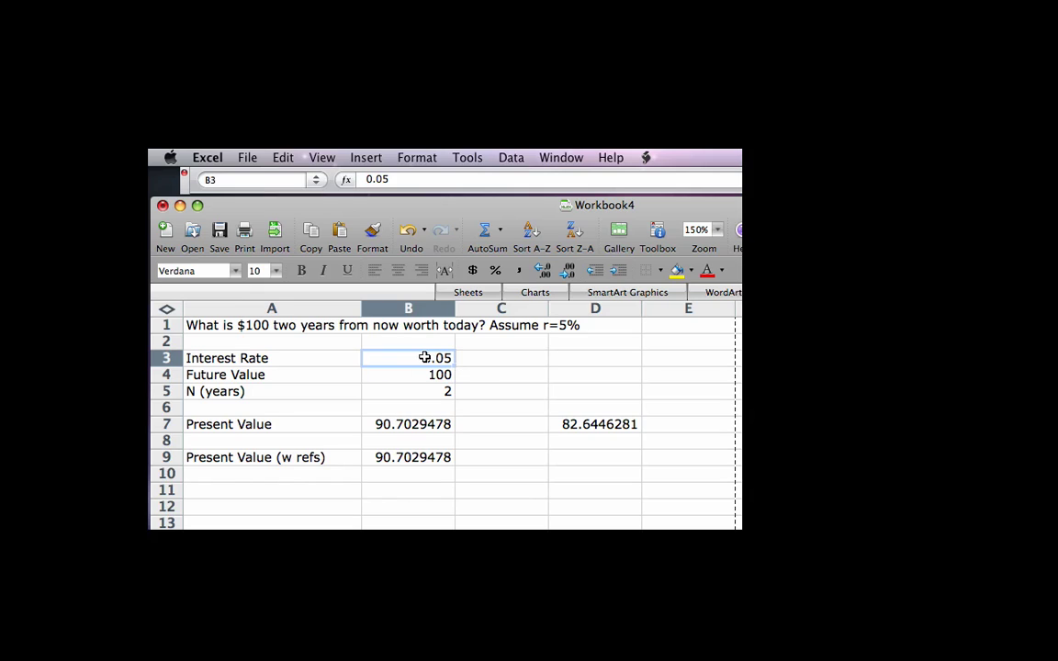
Change the interest rate in B3 to 0.10, then compare B7 (90.7029478) with B9 (82.6446281).
type("0.10")
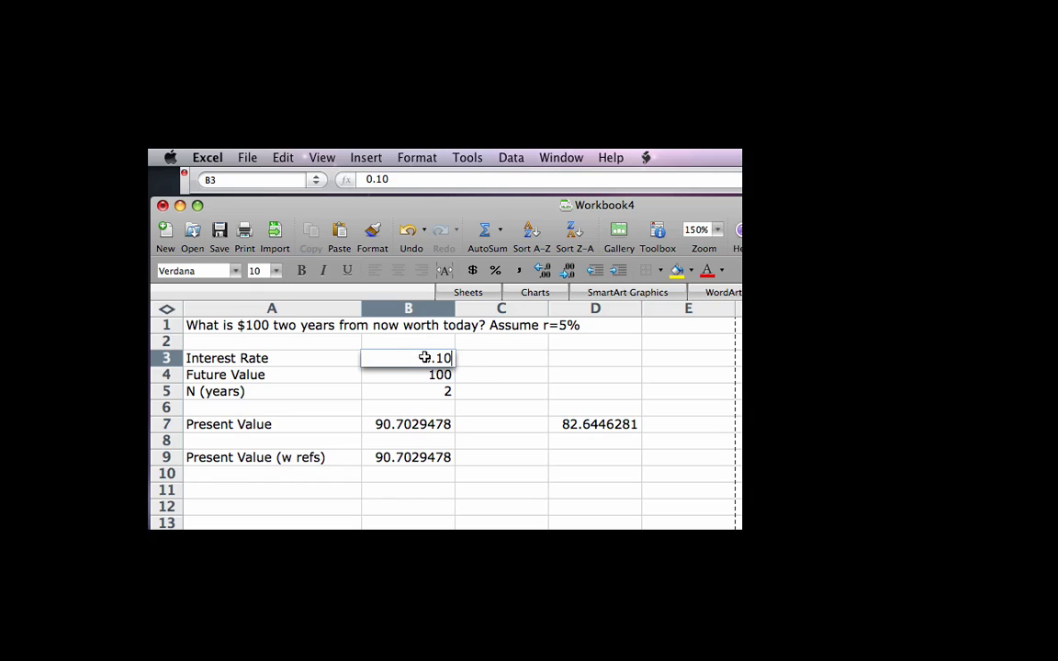
key("Return")
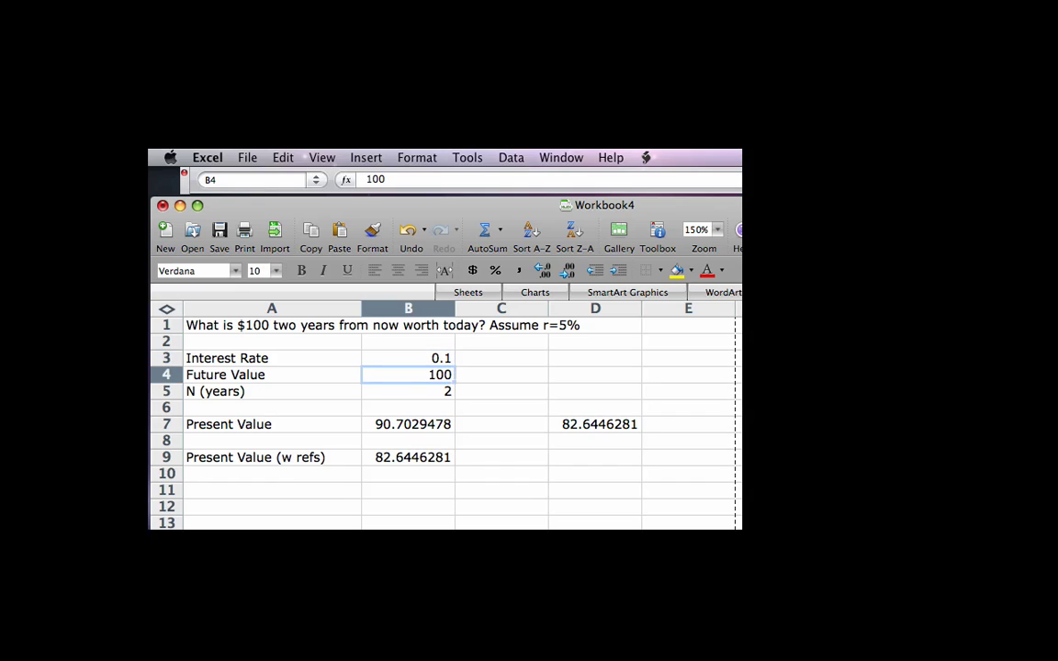
left_click(416, 426)
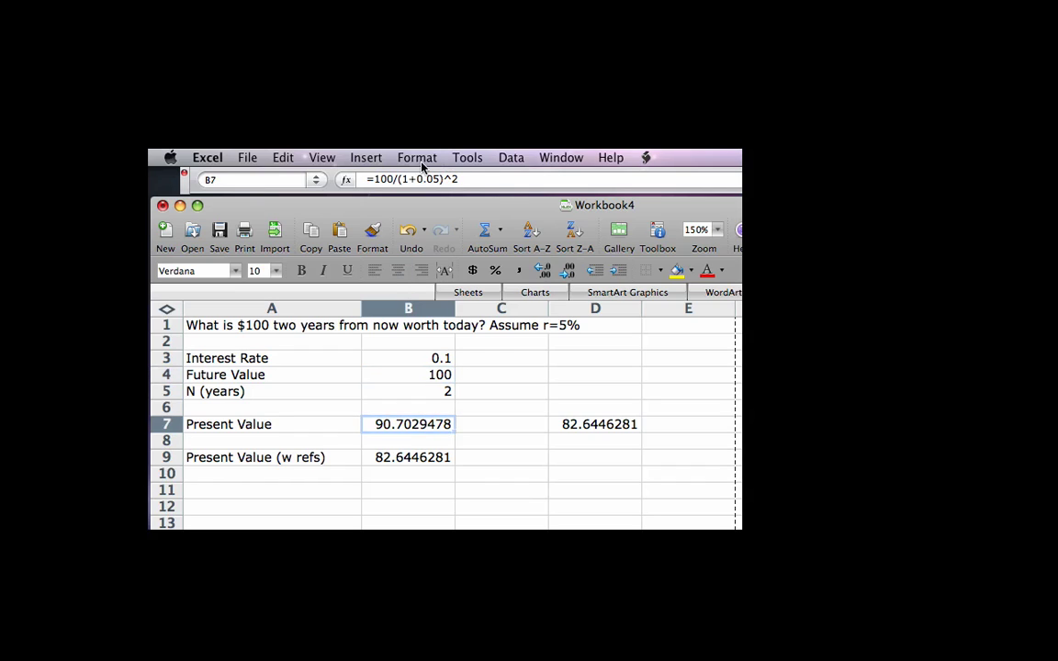
left_click(391, 461)
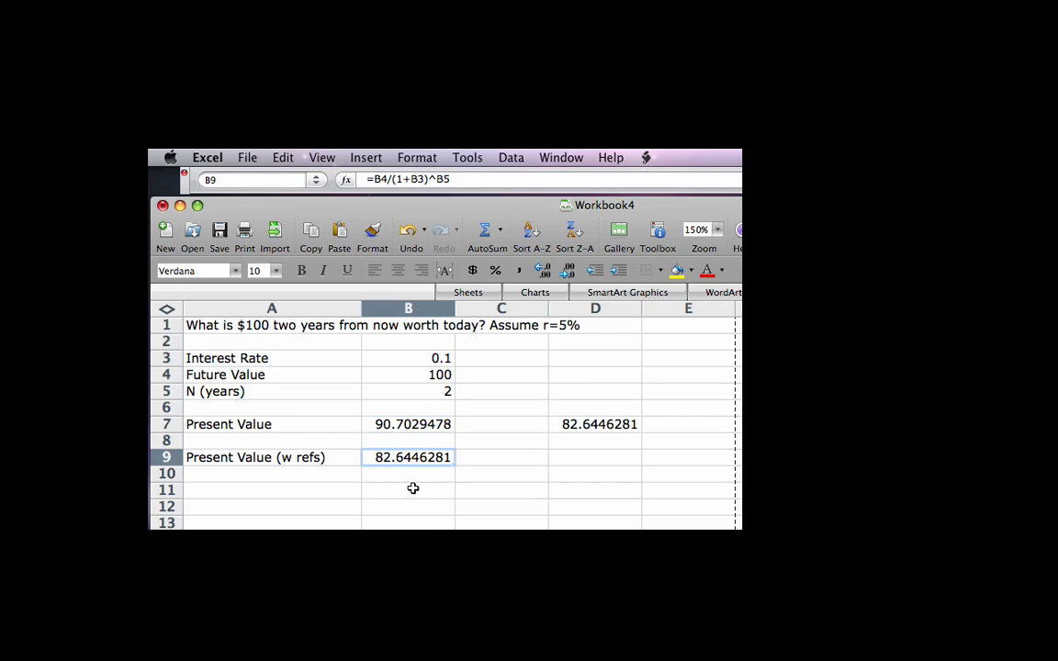